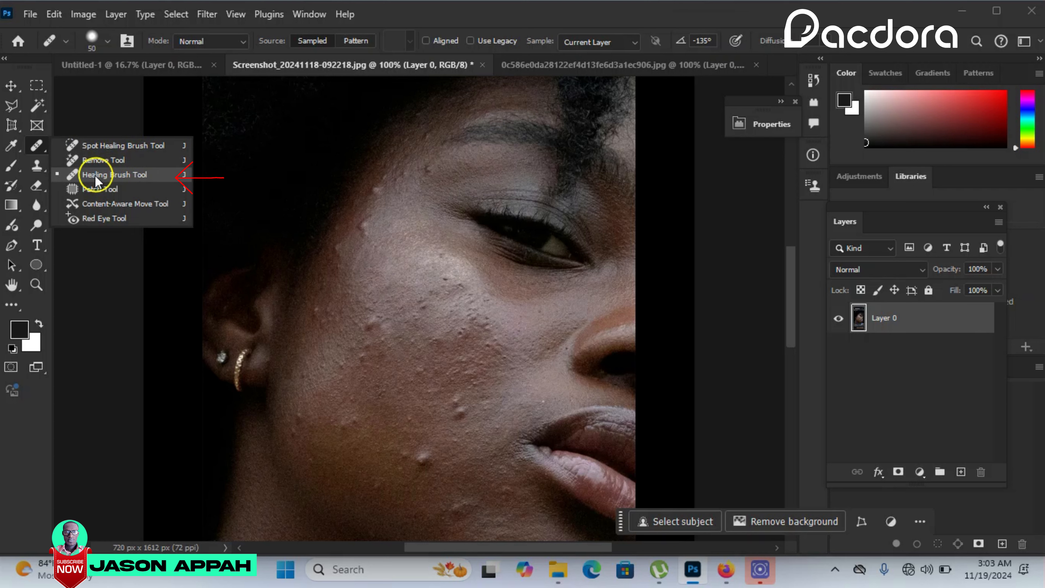
- Set up the Healing Brush with size 42 px, hardness 66%, angle -102° and roundness 90%
{"action": "left_click", "coordinate": [114, 176]}
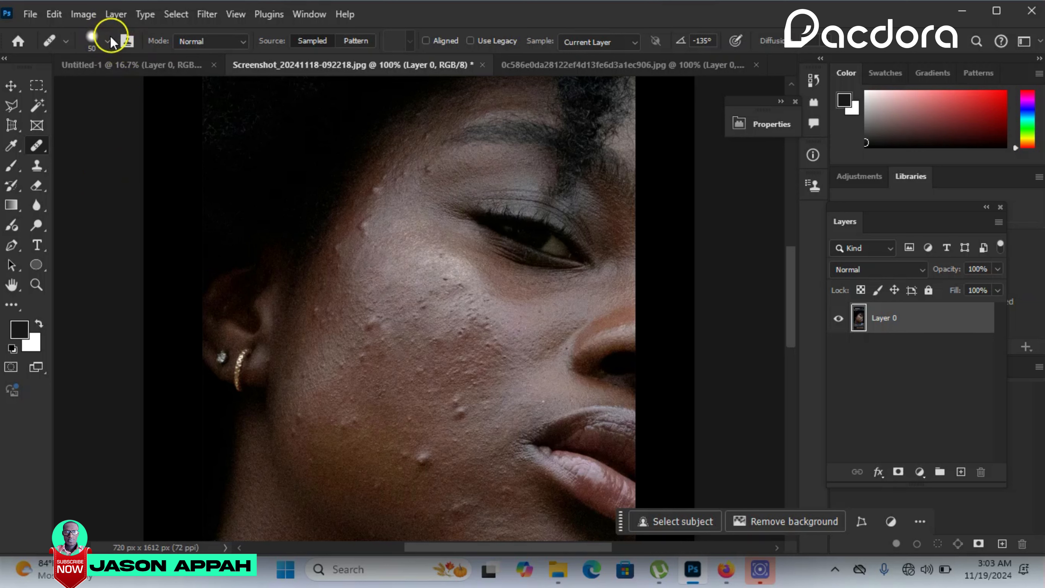
{"action": "left_click", "coordinate": [107, 44]}
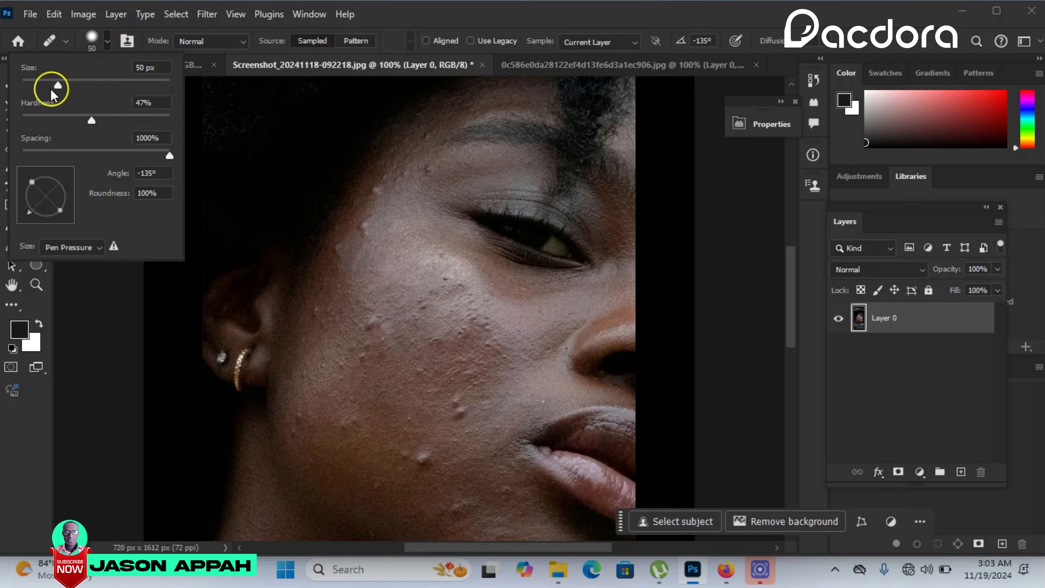
{"action": "left_click_drag", "start_coordinate": [59, 85], "coordinate": [146, 88]}
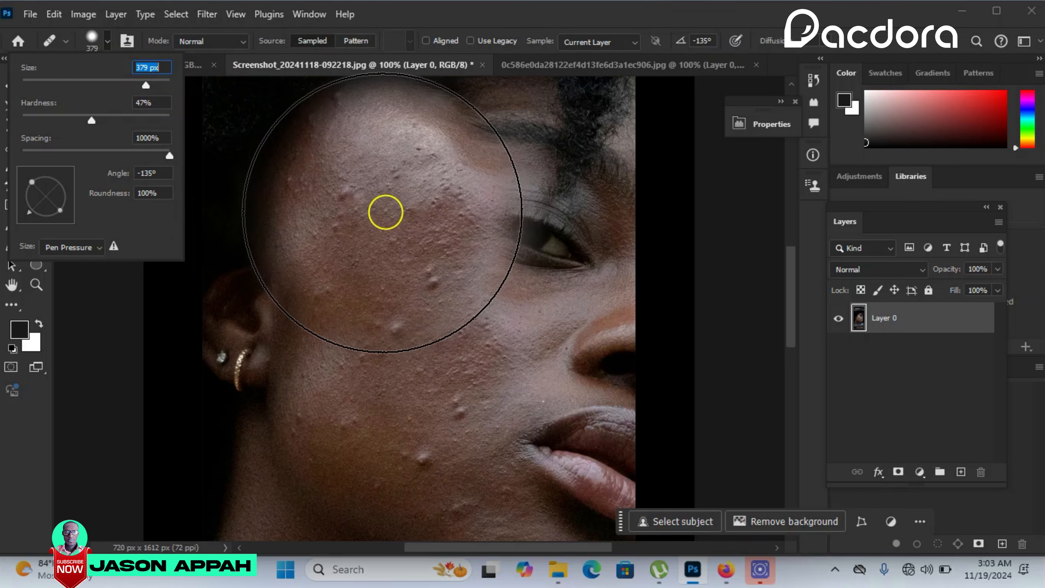
{"action": "left_click_drag", "start_coordinate": [145, 85], "coordinate": [53, 90]}
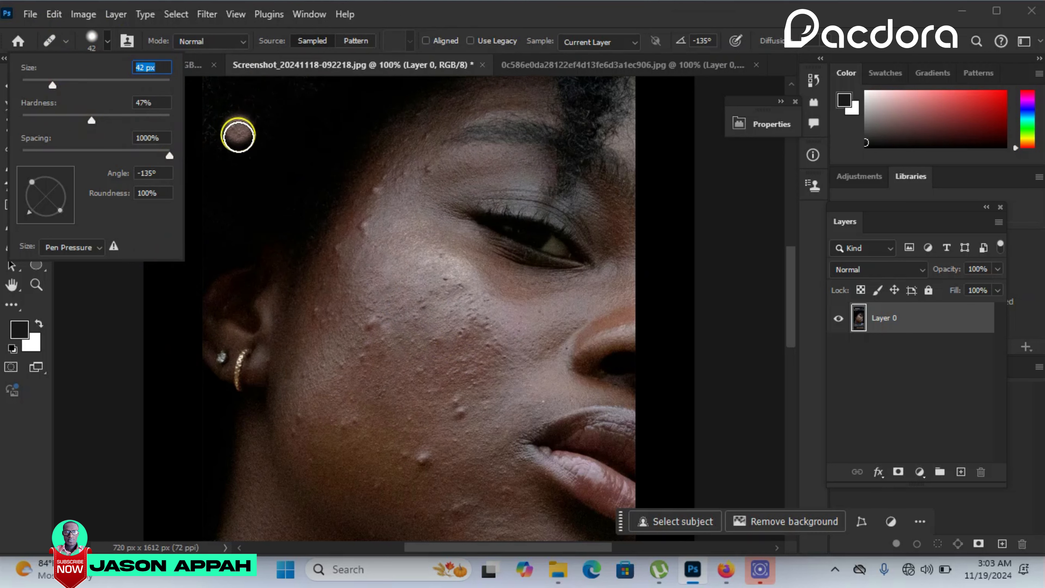
{"action": "left_click_drag", "start_coordinate": [93, 119], "coordinate": [118, 121]}
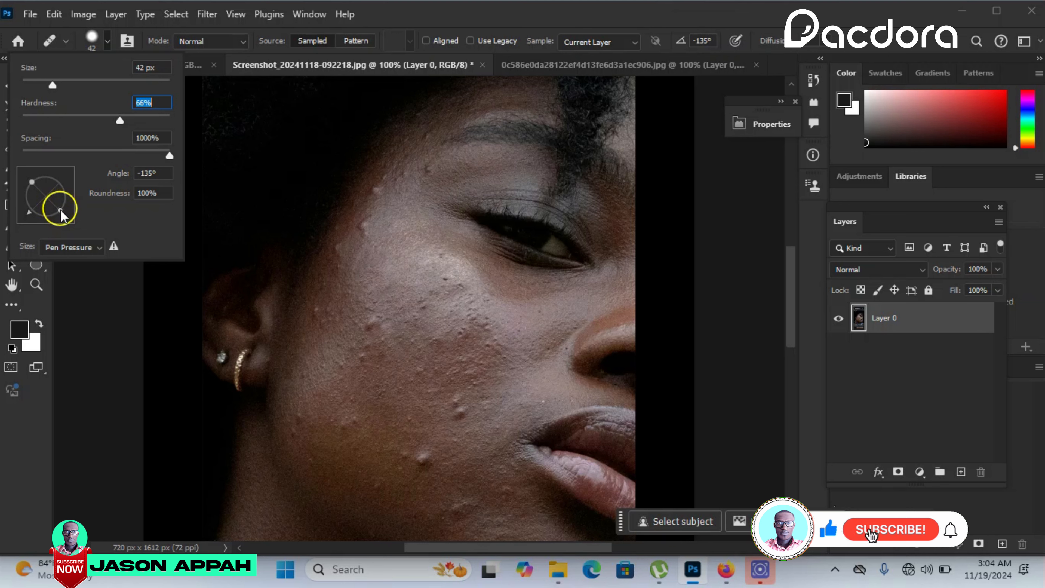
{"action": "mouse_move", "coordinate": [60, 210]}
{"action": "left_mouse_down"}
{"action": "mouse_move", "coordinate": [47, 198]}
{"action": "mouse_move", "coordinate": [64, 205]}
{"action": "mouse_move", "coordinate": [69, 197]}
{"action": "mouse_move", "coordinate": [42, 215]}
{"action": "left_mouse_up"}
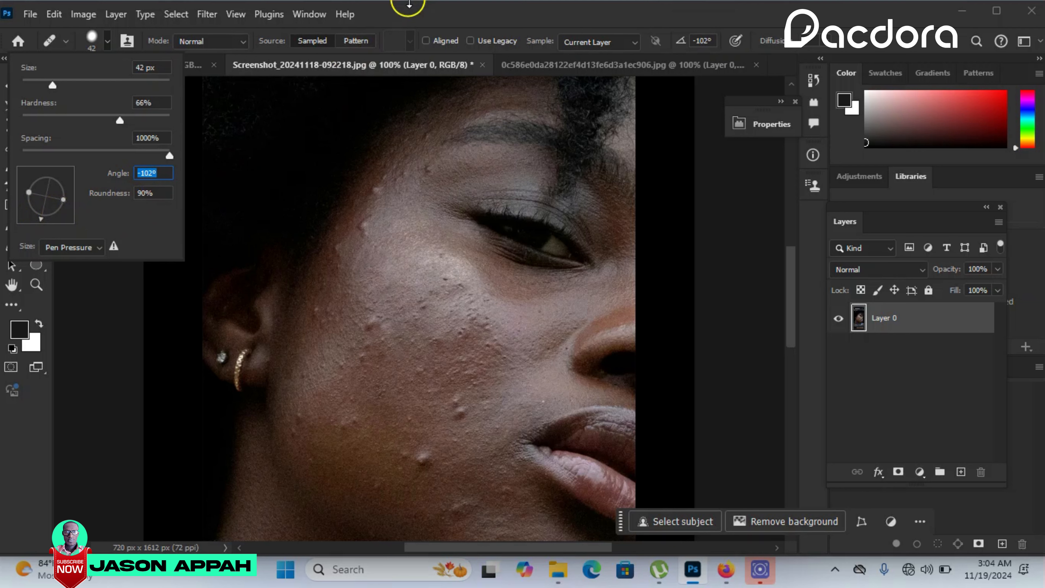
{"action": "left_click", "coordinate": [411, 18]}
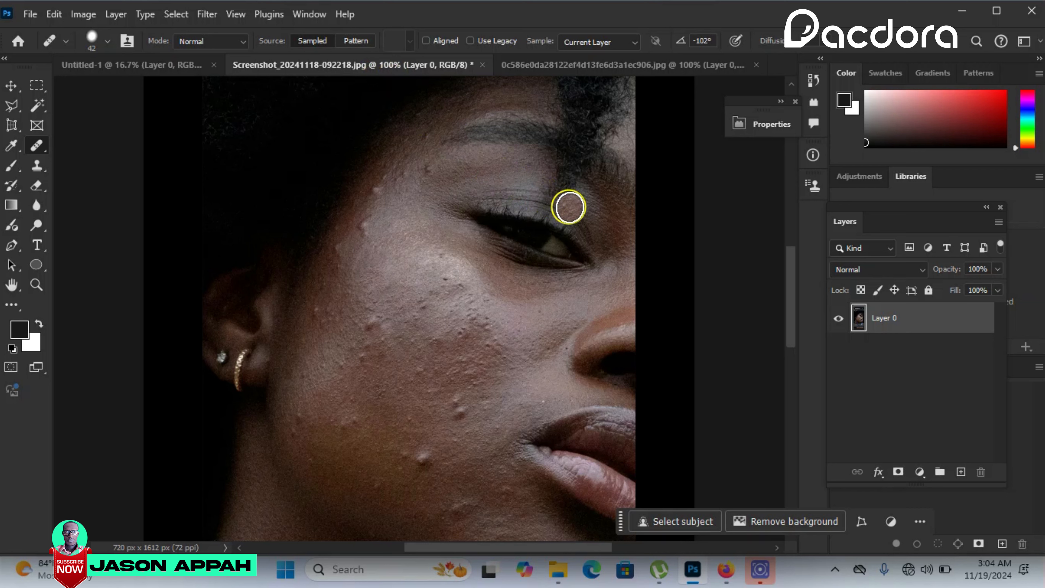
- Duplicate Layer 0 so the retouching is done on the copy
{"action": "left_click", "coordinate": [806, 428]}
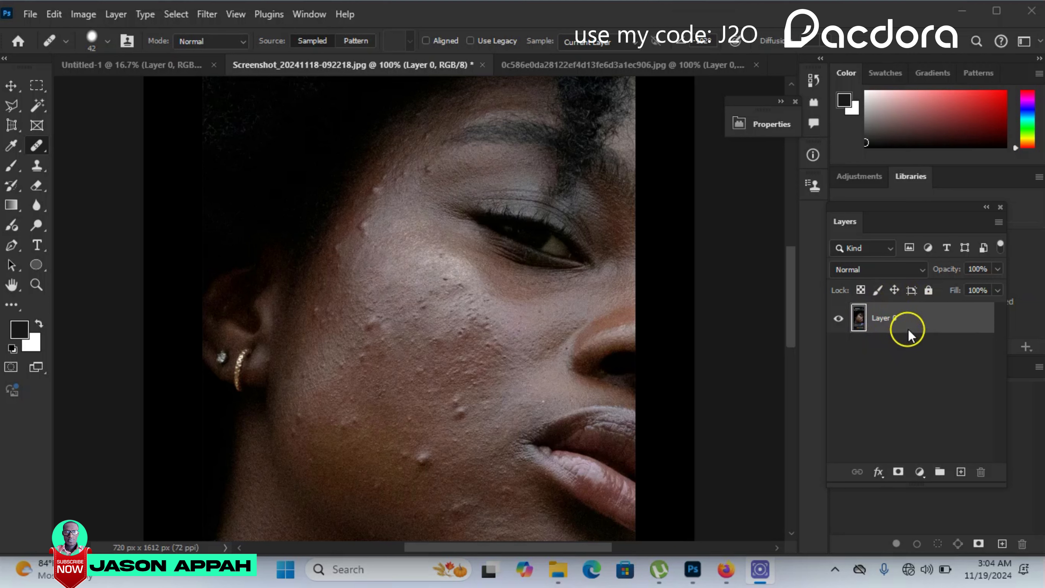
{"action": "key", "text": "ctrl+j"}
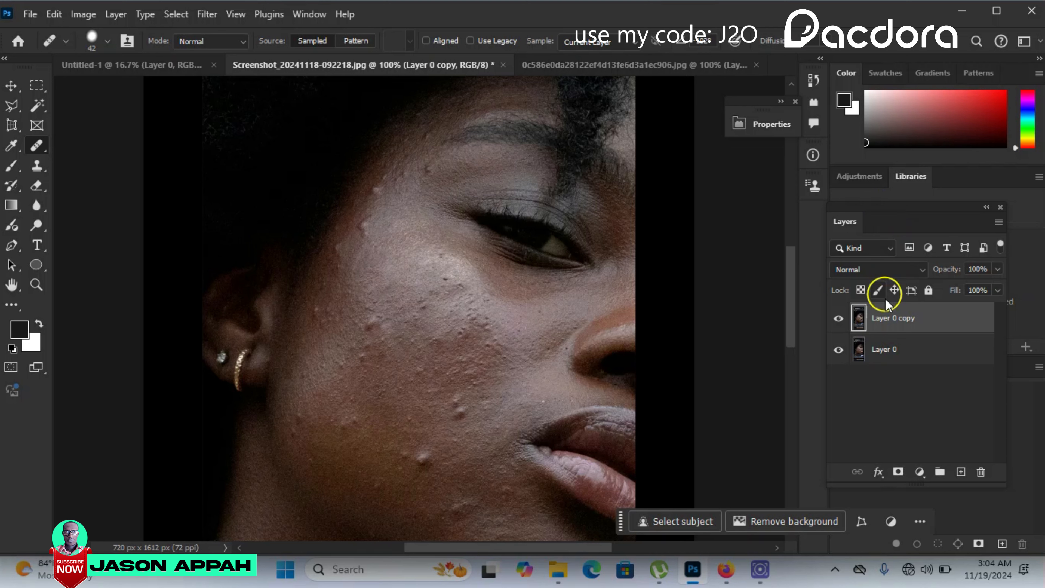
{"action": "left_click_drag", "start_coordinate": [956, 323], "coordinate": [920, 318]}
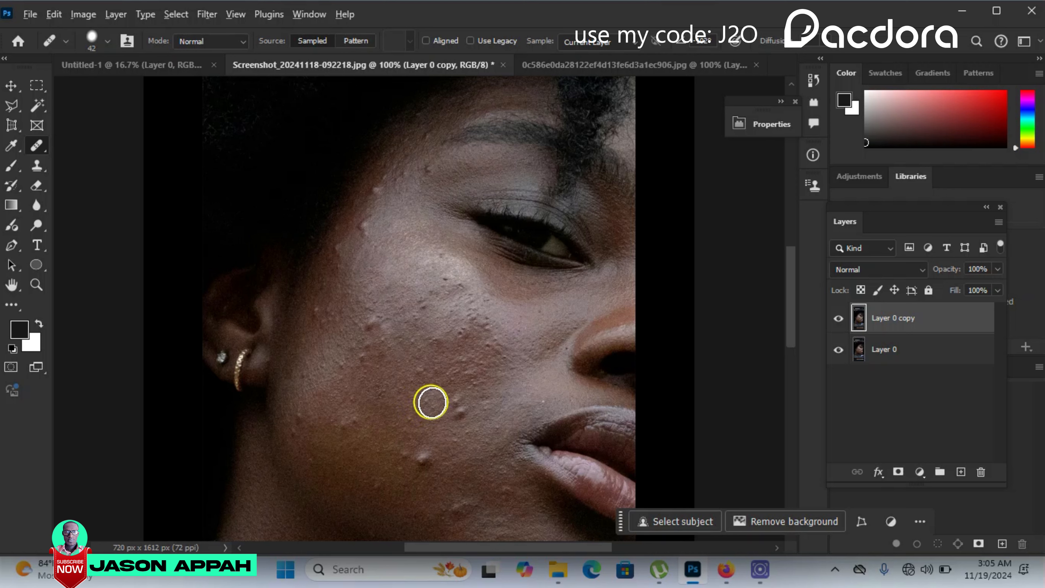
- Heal the large bumps on the lower cheek beside the mouth using clean skin sampled next to them
{"action": "key", "text": "alt"}
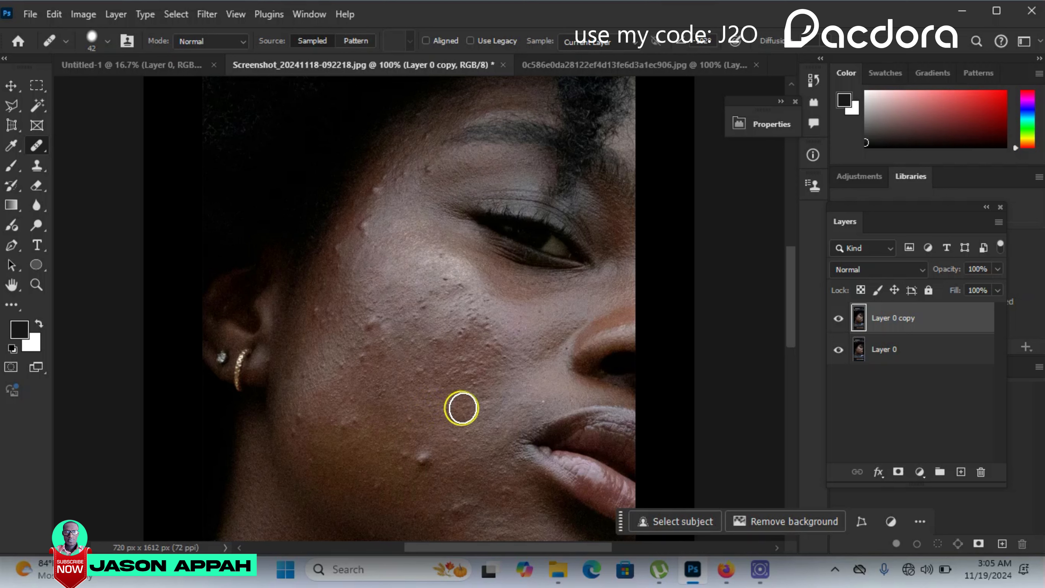
{"action": "left_click", "coordinate": [455, 405]}
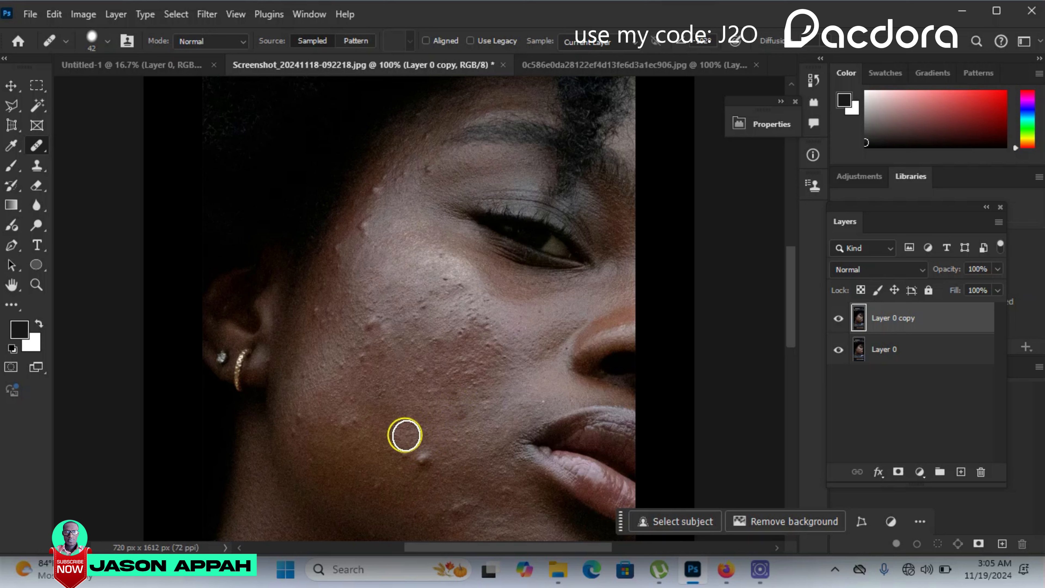
{"action": "key", "text": "alt"}
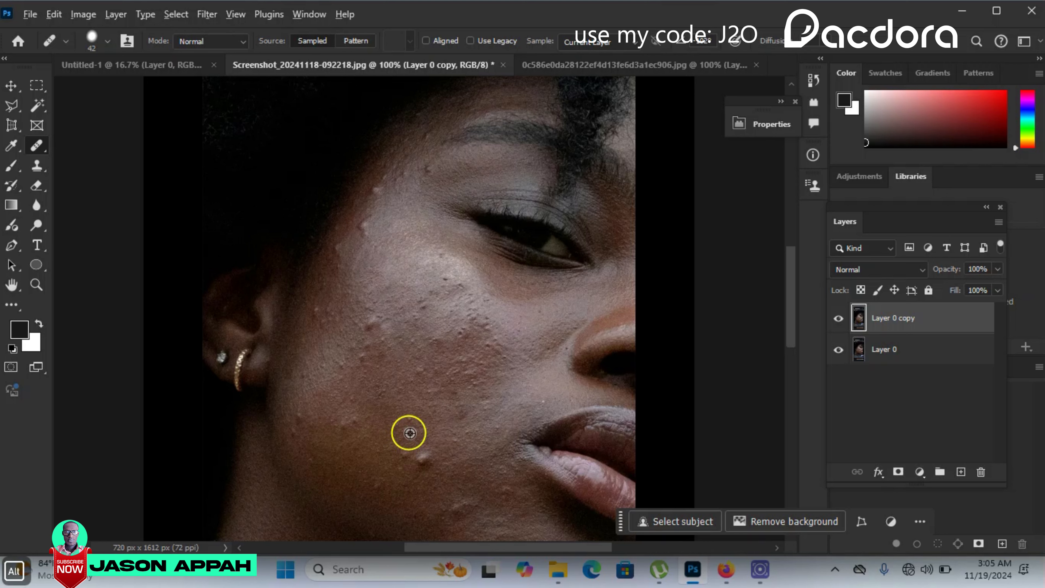
{"action": "left_click", "coordinate": [417, 433], "text": "alt"}
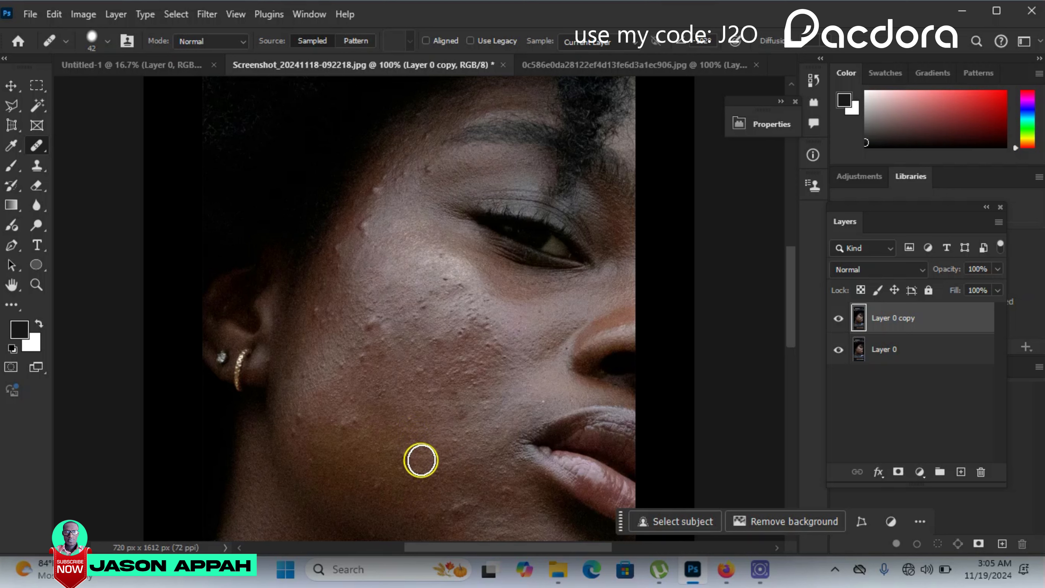
{"action": "left_click", "coordinate": [418, 457]}
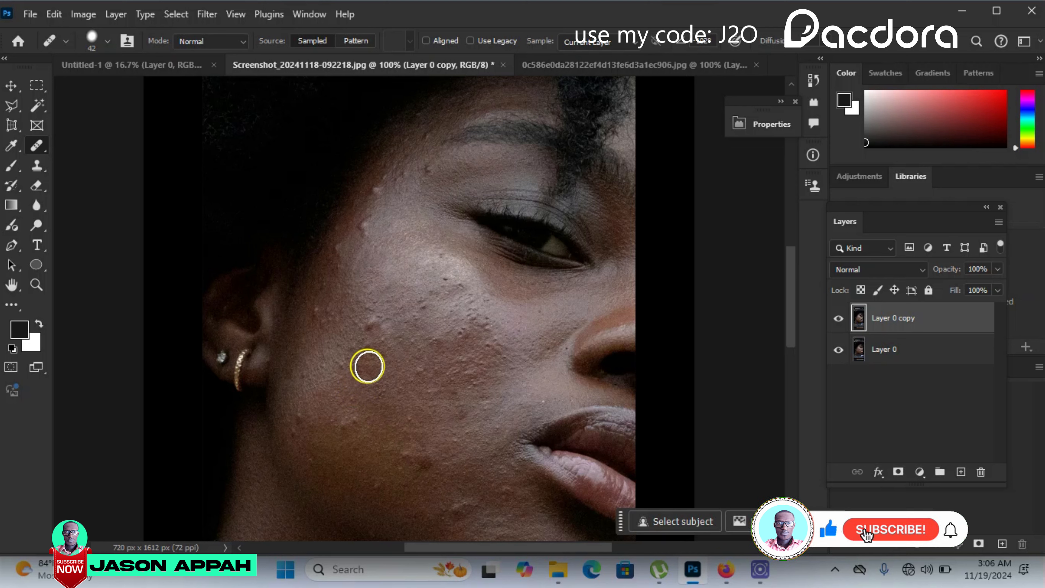
- Heal the bumps at the temple, the mid-cheek and the jaw with skin sampled close to each one
{"action": "left_click", "coordinate": [376, 256], "text": "alt"}
{"action": "left_click", "coordinate": [368, 226]}
{"action": "left_click", "coordinate": [346, 308]}
{"action": "left_click", "coordinate": [371, 324]}
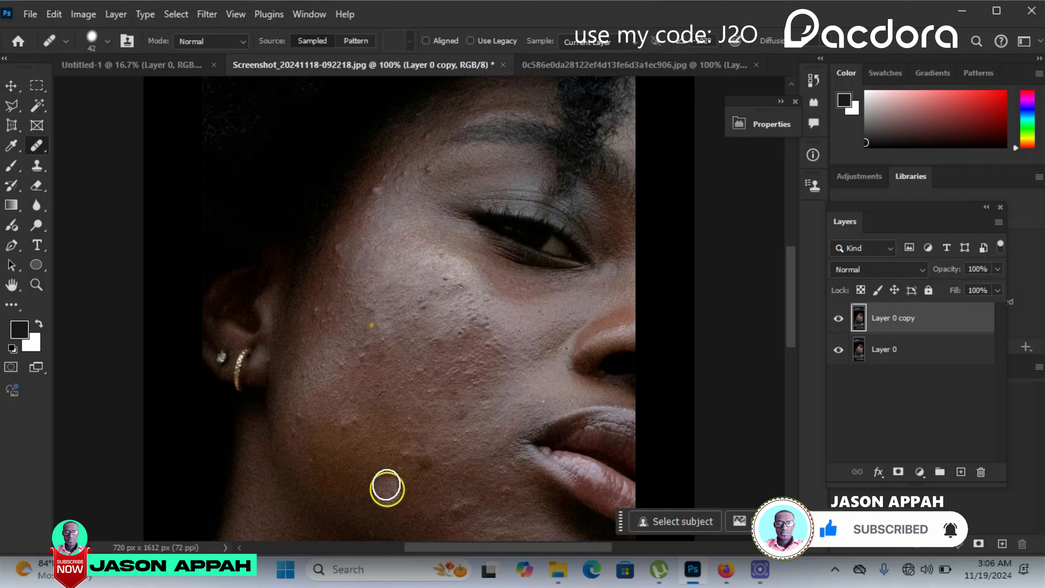
{"action": "left_click", "coordinate": [380, 457]}
{"action": "left_click", "coordinate": [400, 457]}
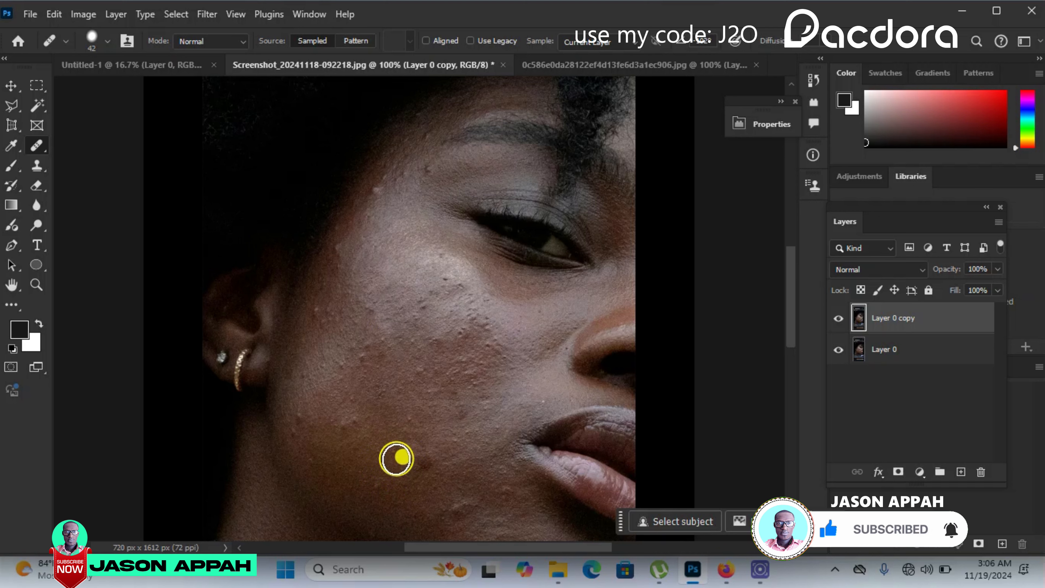
- Heal the bumps on the outer cheek in front of the ear and up along the temple hairline
{"action": "left_click", "coordinate": [334, 346]}
{"action": "left_click", "coordinate": [322, 339], "text": "alt"}
{"action": "left_click", "coordinate": [315, 312]}
{"action": "left_click", "coordinate": [376, 219], "text": "alt"}
{"action": "left_click", "coordinate": [375, 196]}
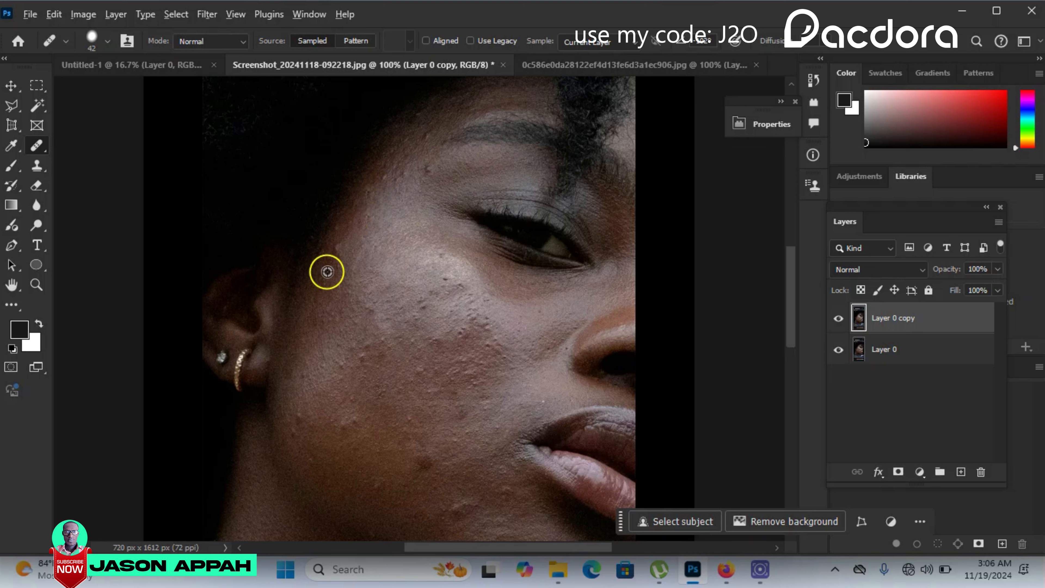
{"action": "left_click", "coordinate": [329, 280], "text": "alt"}
{"action": "left_click", "coordinate": [337, 256]}
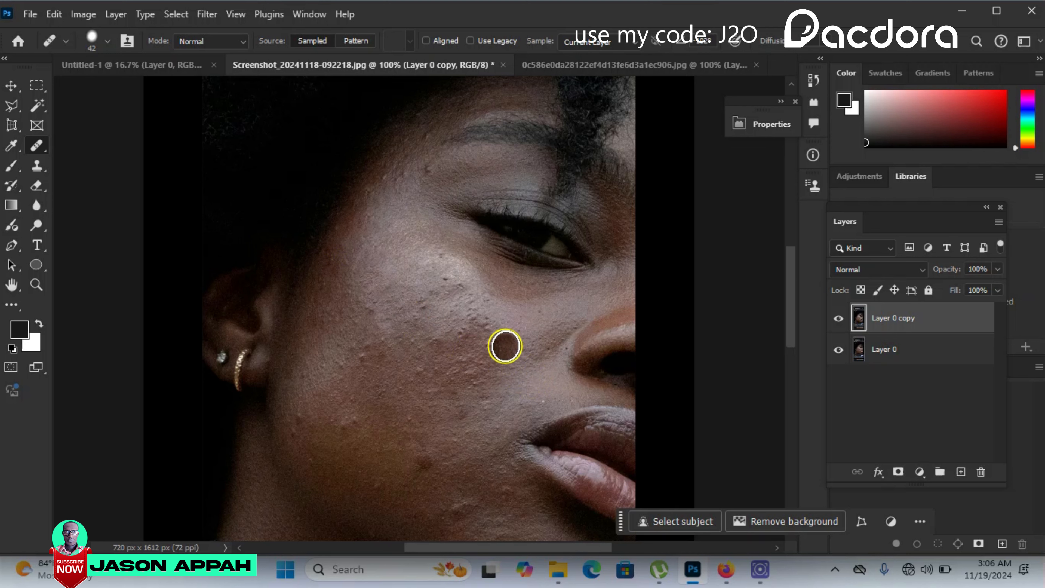
- Heal the blemishes on the inner cheek, the dark spot and bumps near the jaw, and the spot by the outer eyebrow
{"action": "left_click", "coordinate": [510, 324], "text": "alt"}
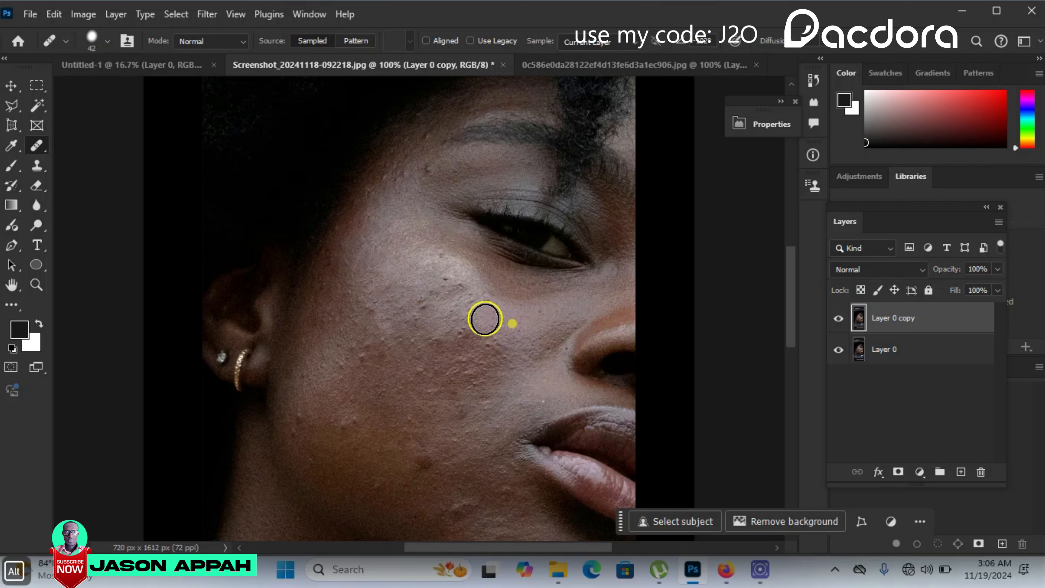
{"action": "left_click", "coordinate": [478, 320]}
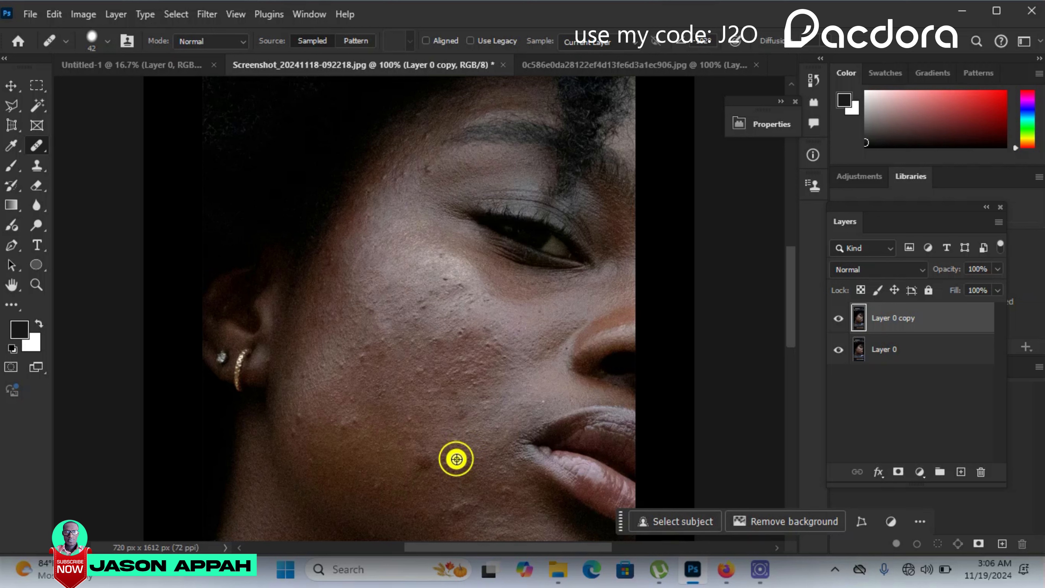
{"action": "left_click", "coordinate": [456, 459], "text": "alt"}
{"action": "left_click", "coordinate": [427, 461]}
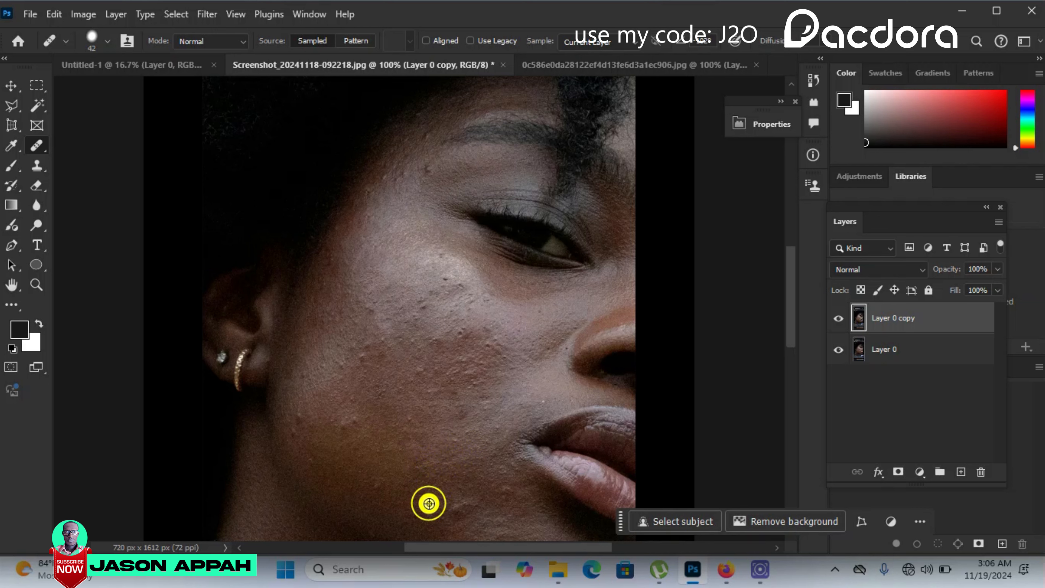
{"action": "left_click", "coordinate": [462, 505]}
{"action": "left_click", "coordinate": [411, 183], "text": "alt"}
{"action": "left_click", "coordinate": [434, 166]}
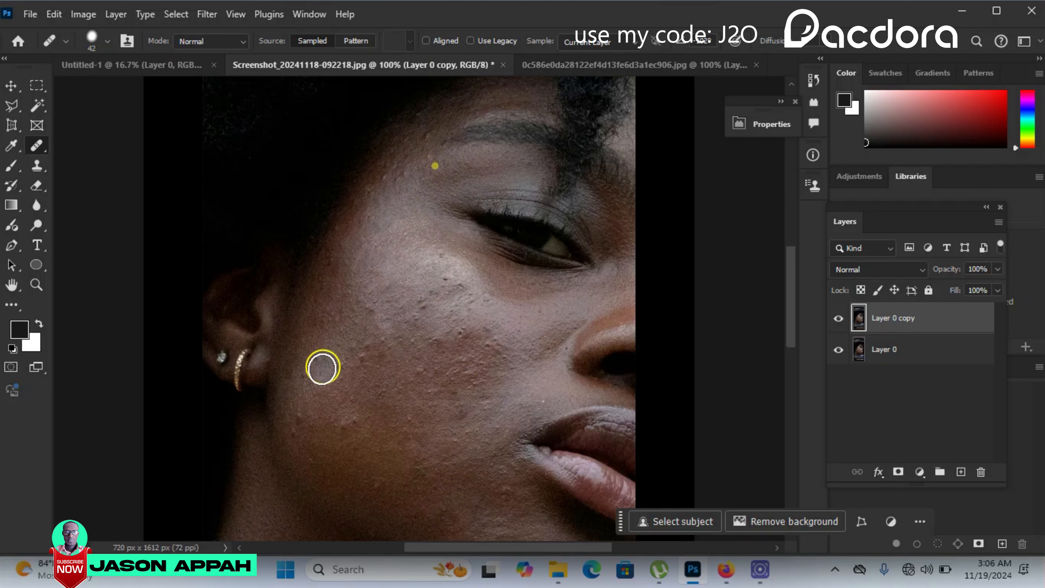
- Sample clean skin and heal the small bumps on the outer cheek between the ear and the jaw
{"action": "left_click", "coordinate": [320, 381], "text": "alt"}
{"action": "left_click", "coordinate": [334, 364]}
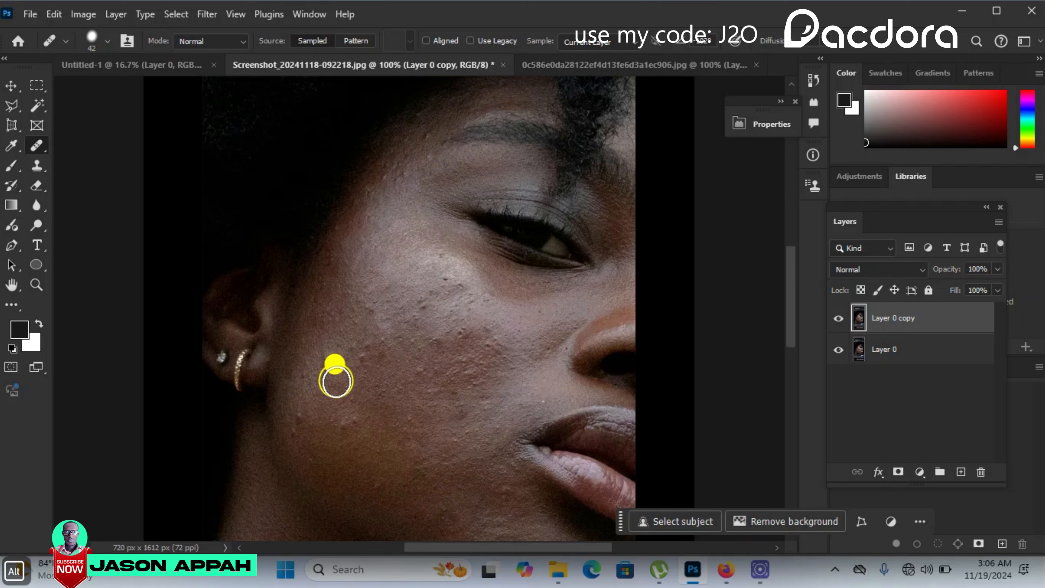
{"action": "left_click", "coordinate": [363, 383], "text": "alt"}
{"action": "left_click", "coordinate": [358, 362]}
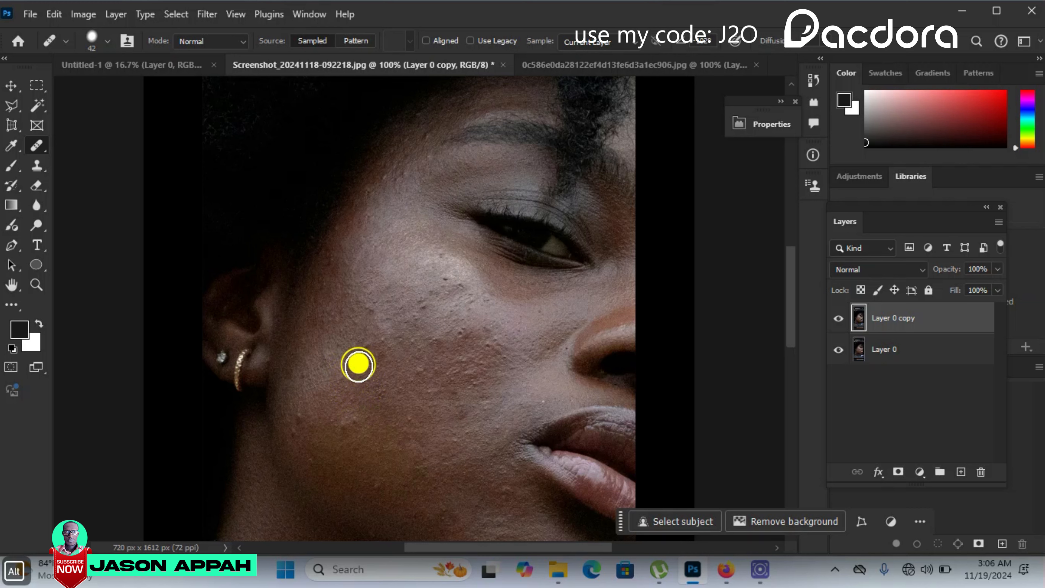
{"action": "left_click", "coordinate": [367, 458], "text": "alt"}
{"action": "left_click", "coordinate": [349, 414]}
- Heal the remaining blemishes on the upper cheek below the eye and at the temple
{"action": "left_click", "coordinate": [489, 325], "text": "alt"}
{"action": "left_click", "coordinate": [438, 271]}
{"action": "left_click", "coordinate": [366, 306], "text": "alt"}
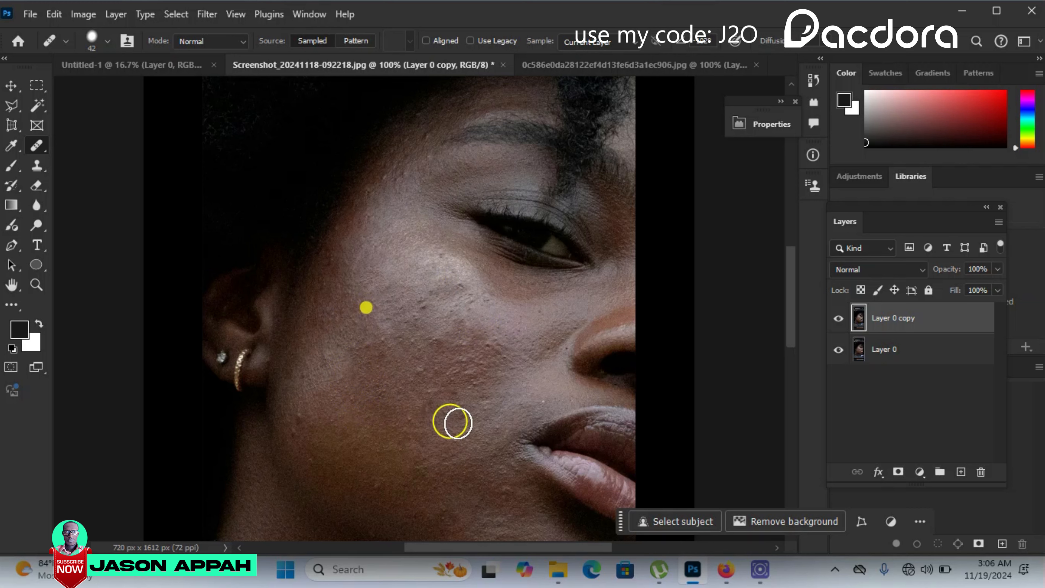
{"action": "left_click", "coordinate": [409, 171], "text": "alt"}
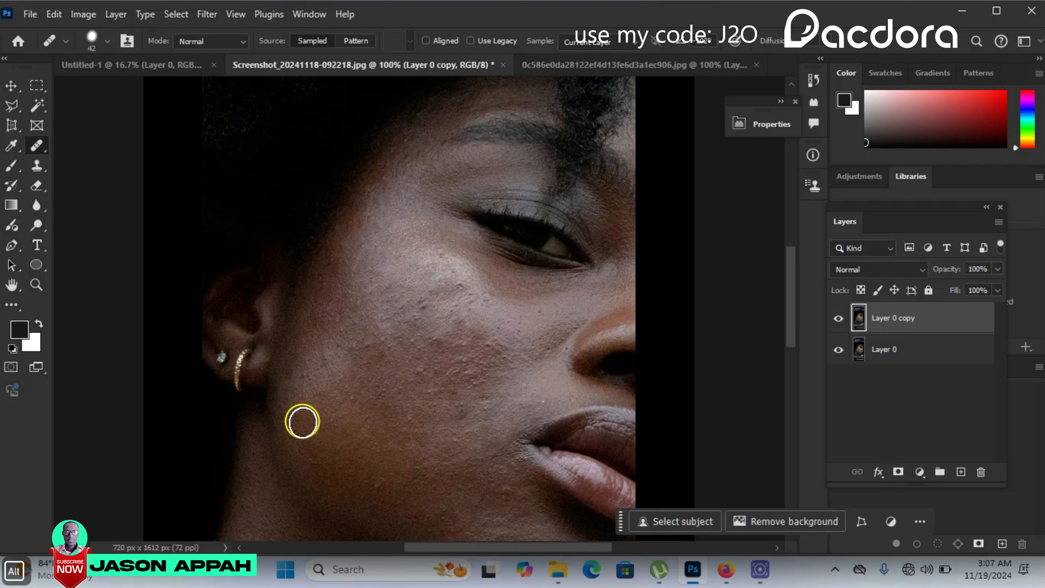
- Heal a short stretch of the inner cheek and reduce the healing brush size to 20 px
{"action": "key", "text": "bracketleft"}
{"action": "key", "text": "bracketleft"}
{"action": "left_click_drag", "start_coordinate": [501, 350], "coordinate": [501, 380]}
{"action": "key", "text": "bracketleft"}
{"action": "key", "text": "bracketleft"}
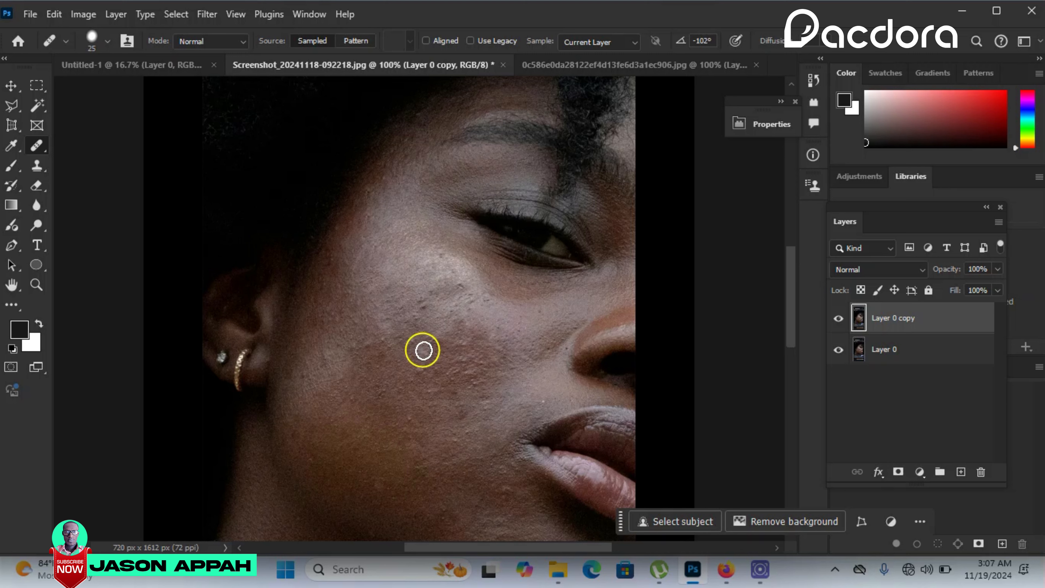
{"action": "key", "text": "bracketright"}
{"action": "key", "text": "bracketright"}
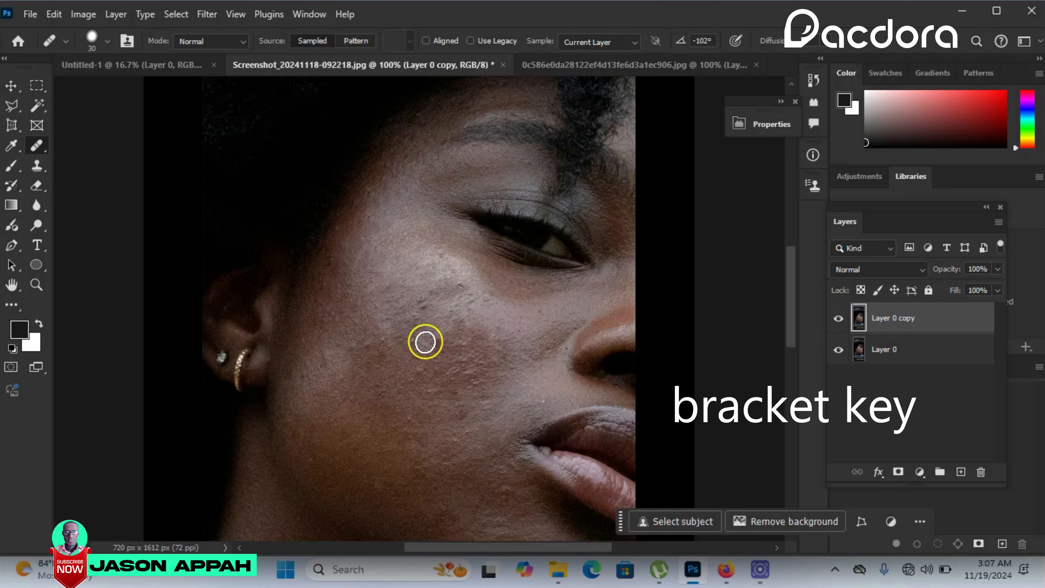
{"action": "key", "text": "bracketleft"}
{"action": "key", "text": "bracketleft"}
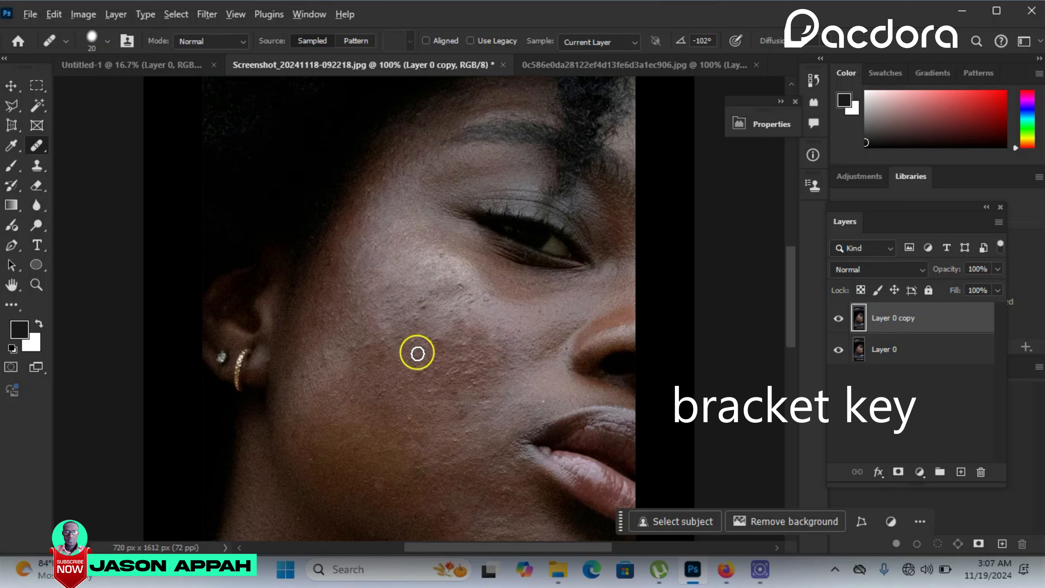
- Heal the fine bumps in the middle of the cheek and on the highlight below the eye
{"action": "left_click", "coordinate": [417, 354], "text": "alt"}
{"action": "left_click", "coordinate": [431, 341]}
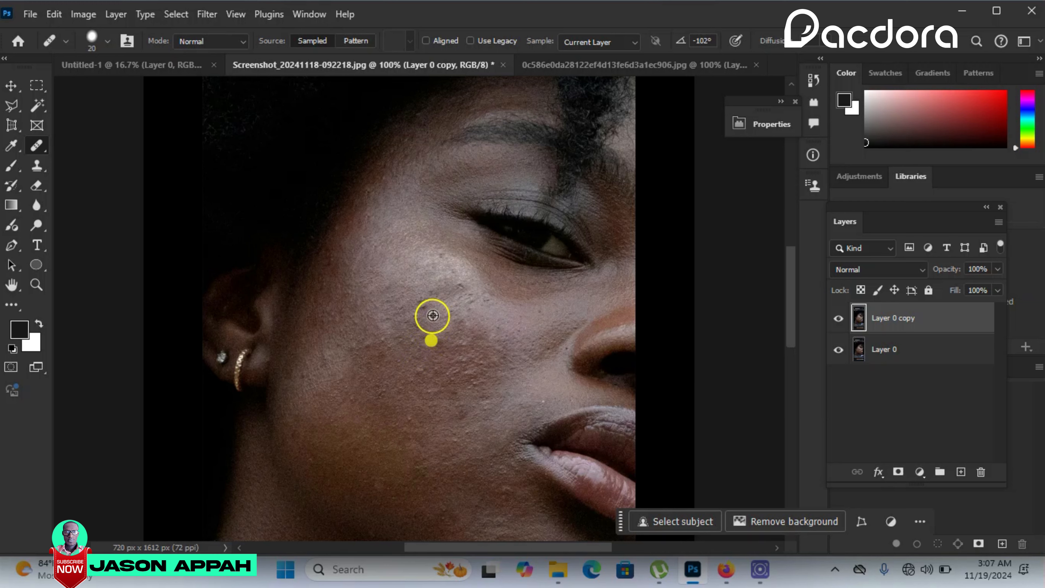
{"action": "left_click", "coordinate": [423, 305], "text": "alt"}
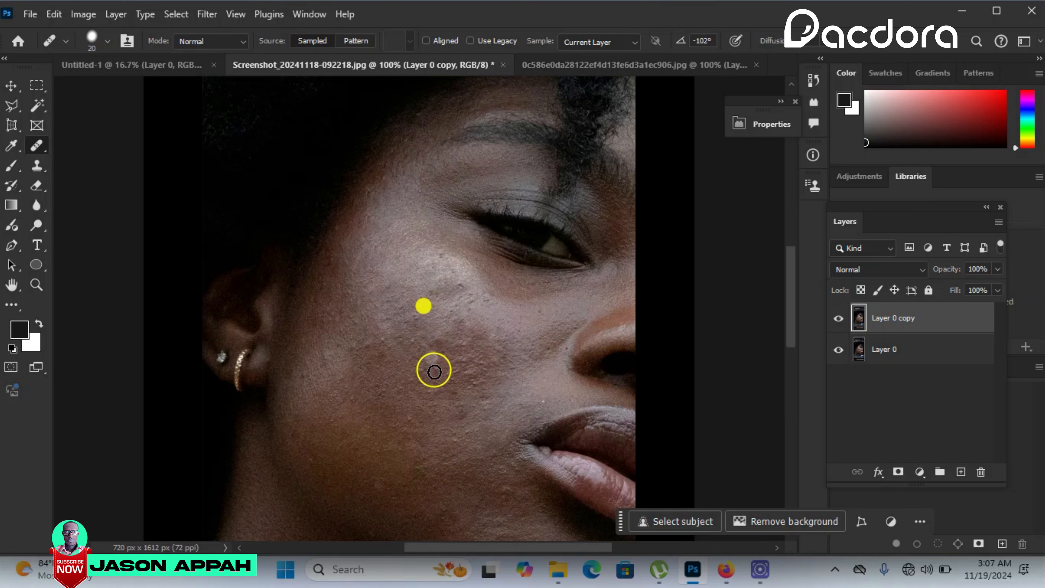
{"action": "left_click", "coordinate": [431, 246], "text": "alt"}
{"action": "left_click", "coordinate": [439, 253]}
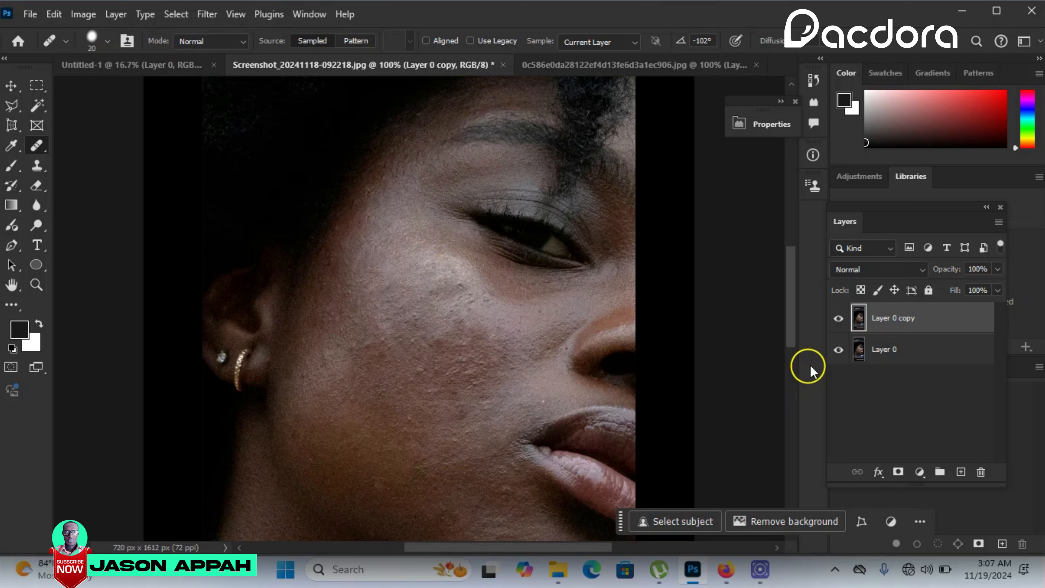
- Toggle the visibility of Layer 0 copy to compare the retouched skin with the original, leaving the copy shown
{"action": "left_click", "coordinate": [838, 319]}
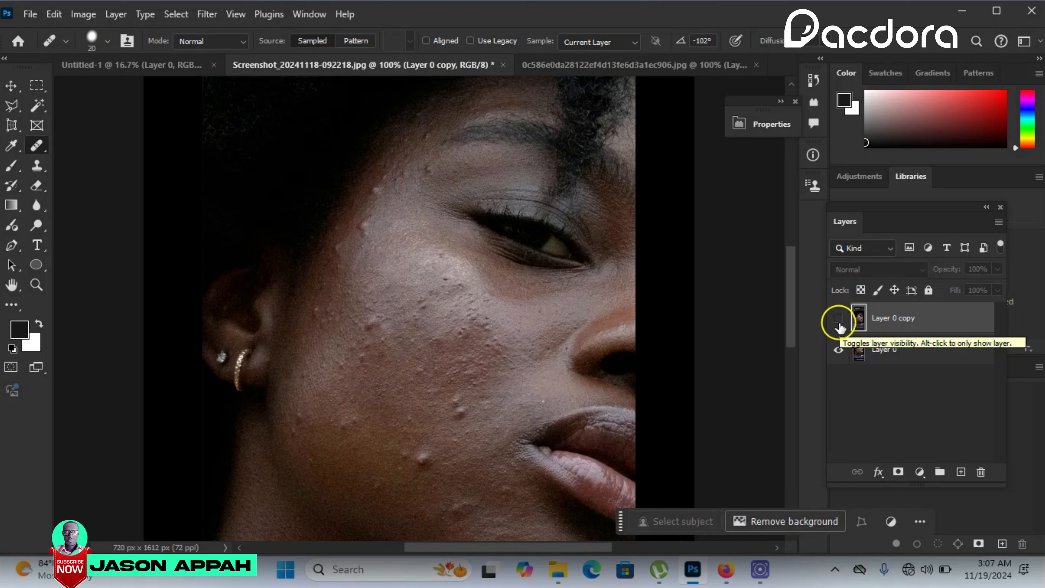
{"action": "left_click", "coordinate": [839, 323]}
{"action": "left_click", "coordinate": [840, 325]}
{"action": "left_click", "coordinate": [839, 325]}
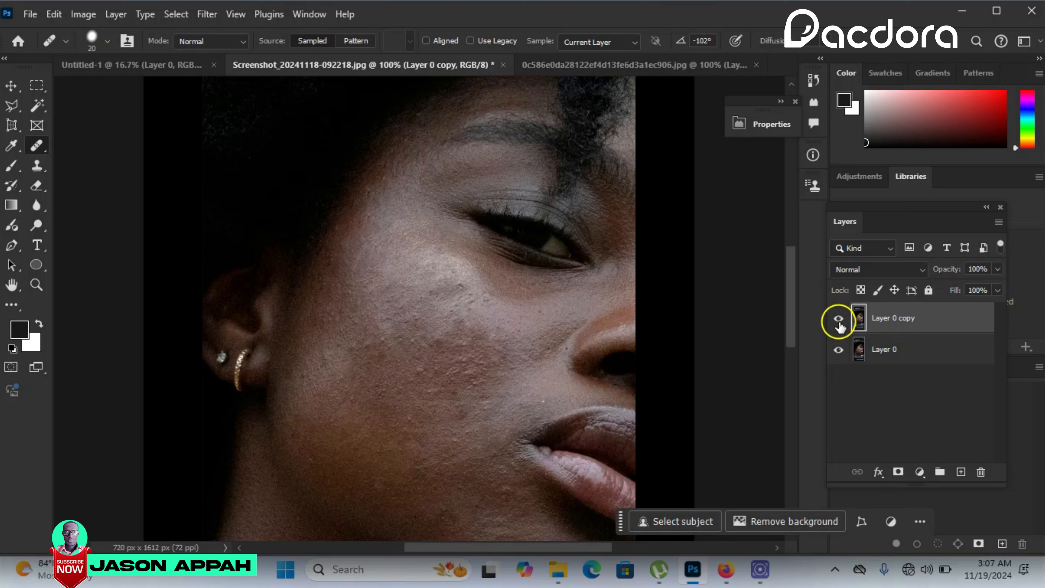
- Hide and show Layer 0 copy once more to check the healed cheek against the original
{"action": "left_click", "coordinate": [839, 324]}
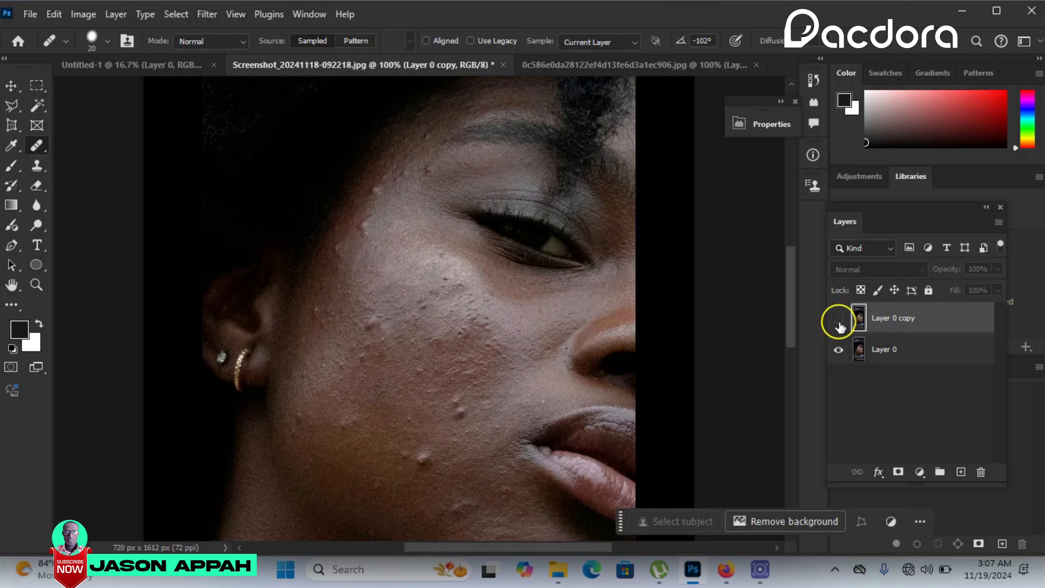
{"action": "left_click", "coordinate": [839, 324]}
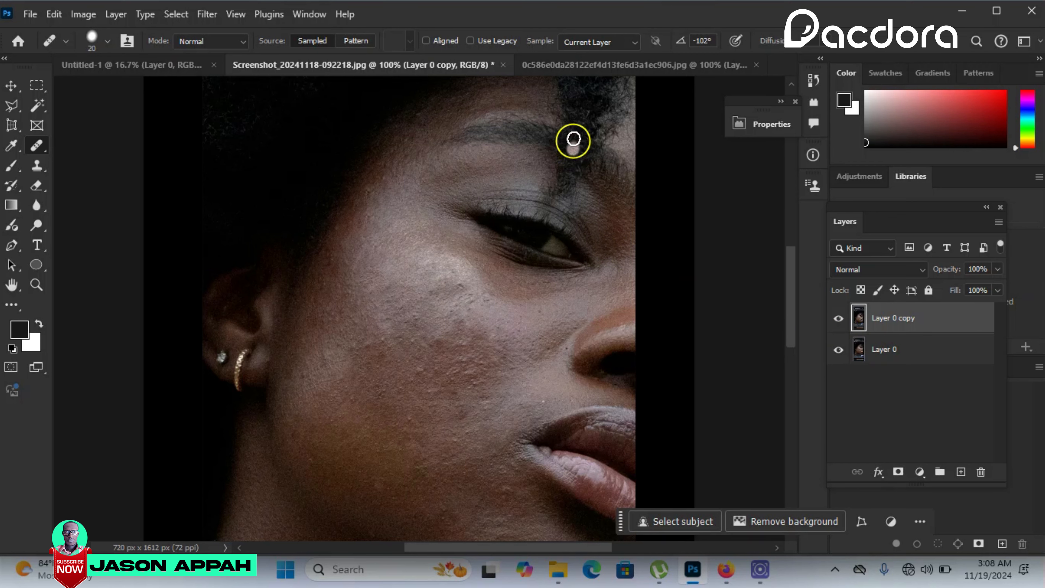
- Switch to the second portrait document, duplicate its Layer 0 and add a new empty layer on top
{"action": "left_click", "coordinate": [570, 62]}
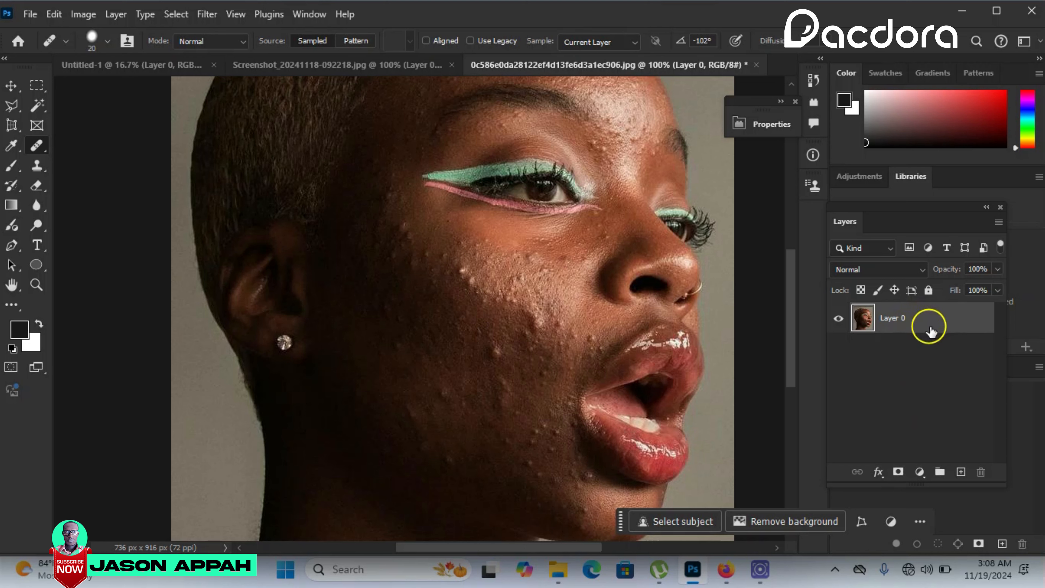
{"action": "left_click_drag", "start_coordinate": [943, 329], "coordinate": [961, 474]}
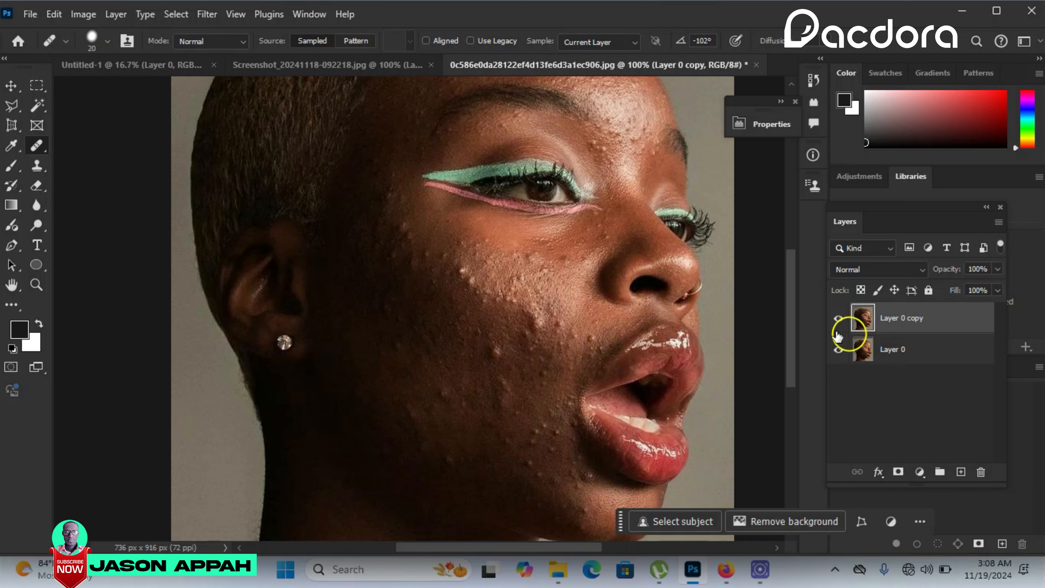
{"action": "left_click", "coordinate": [961, 473]}
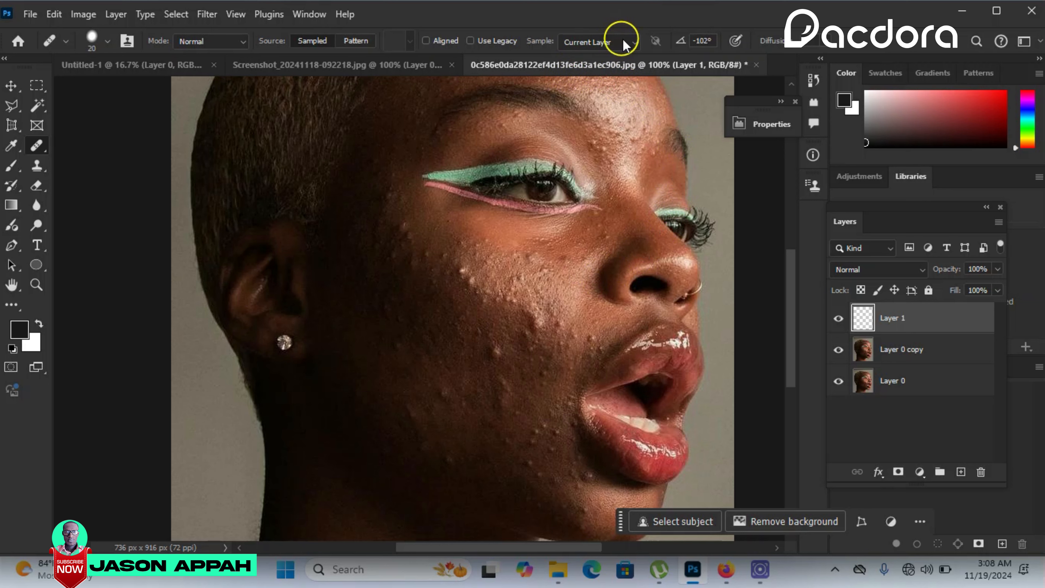
- Set the Healing Brush to sample All Layers and pick clean skin on the middle of the cheek as source
{"action": "left_click", "coordinate": [633, 42]}
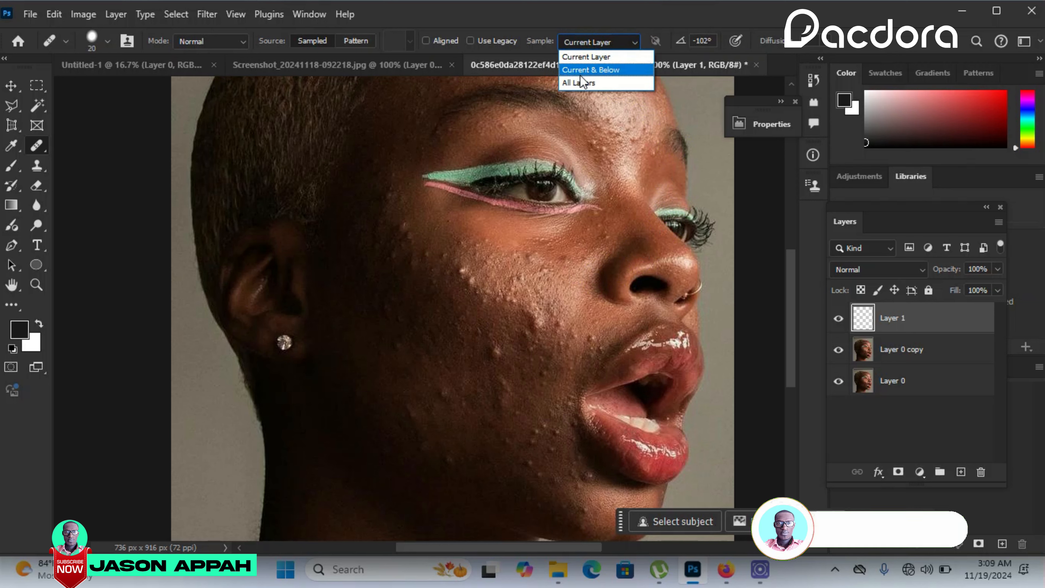
{"action": "left_click", "coordinate": [592, 82]}
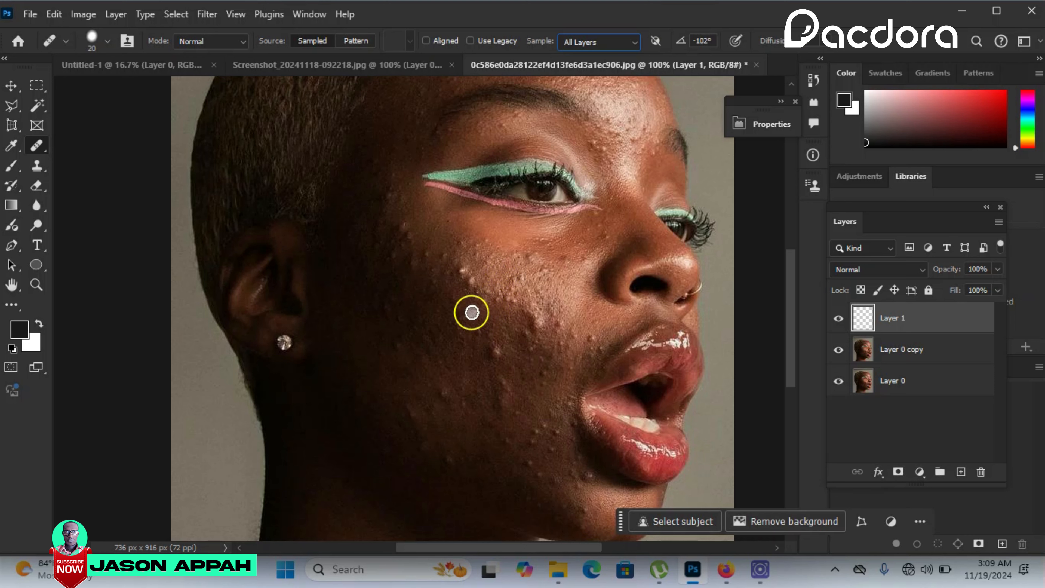
{"action": "key", "text": "alt"}
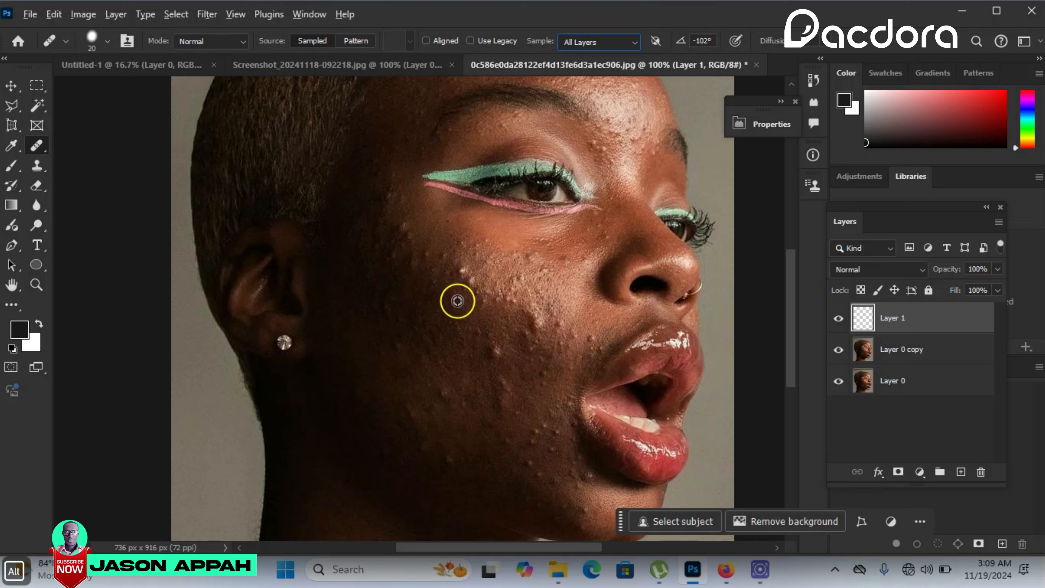
{"action": "left_click", "coordinate": [456, 301], "text": "alt"}
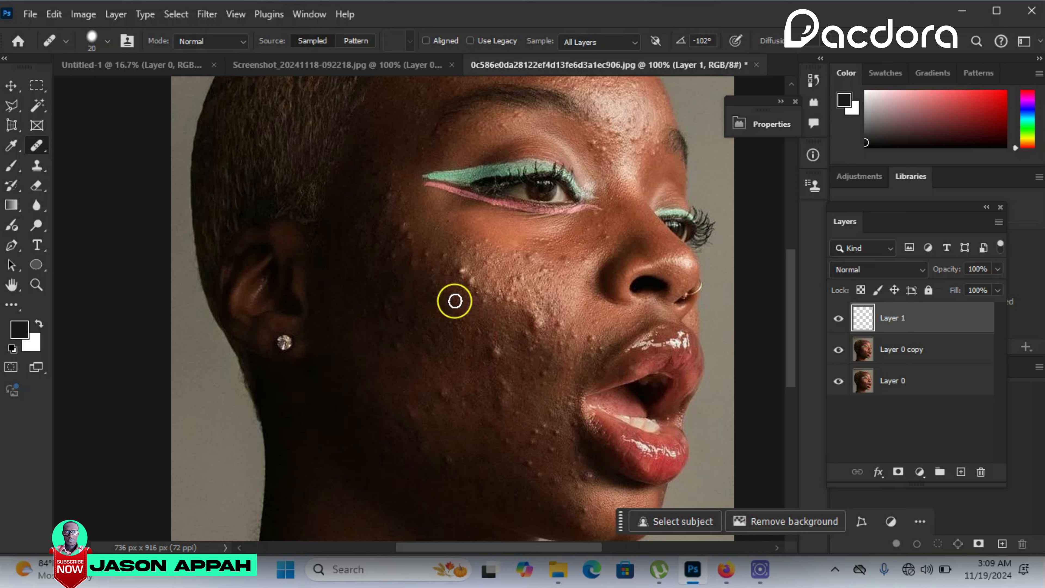
- Enlarge the healing brush to 35 px and heal the two prominent bumps on the upper cheek from nearby clean skin
{"action": "key", "text": "bracketright"}
{"action": "key", "text": "alt"}
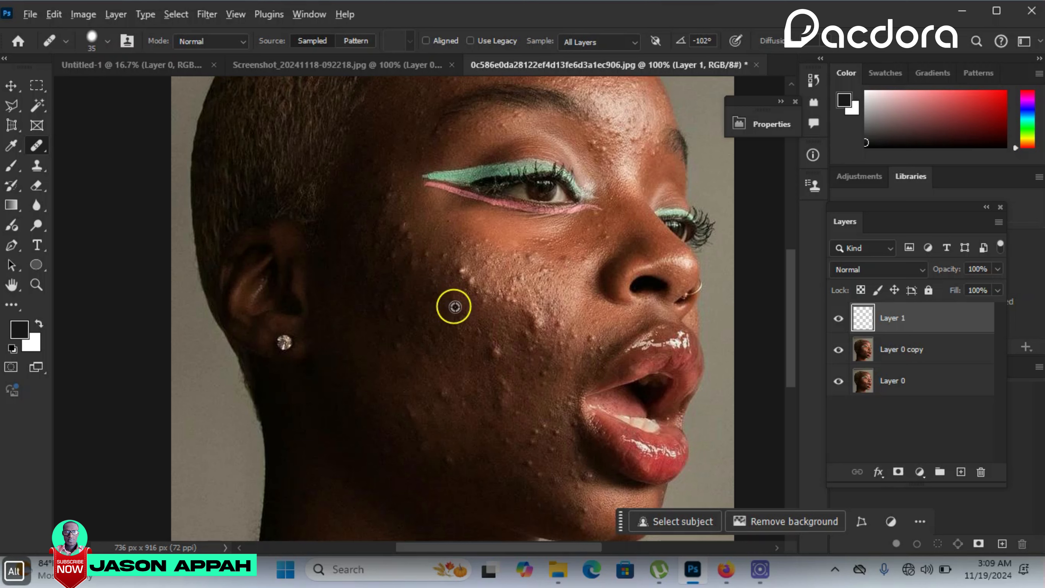
{"action": "left_click", "coordinate": [455, 307], "text": "alt"}
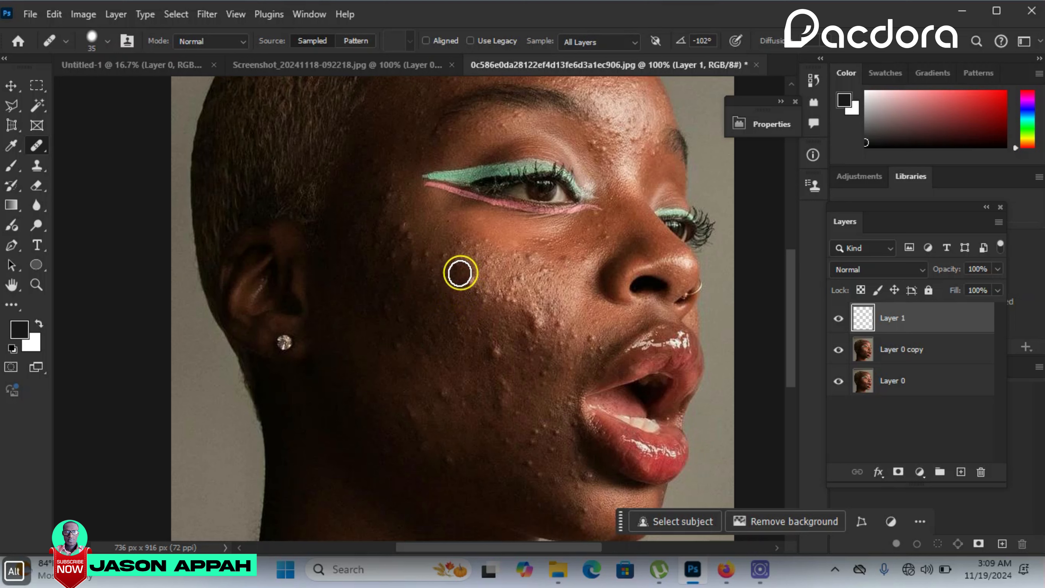
{"action": "left_click", "coordinate": [459, 274]}
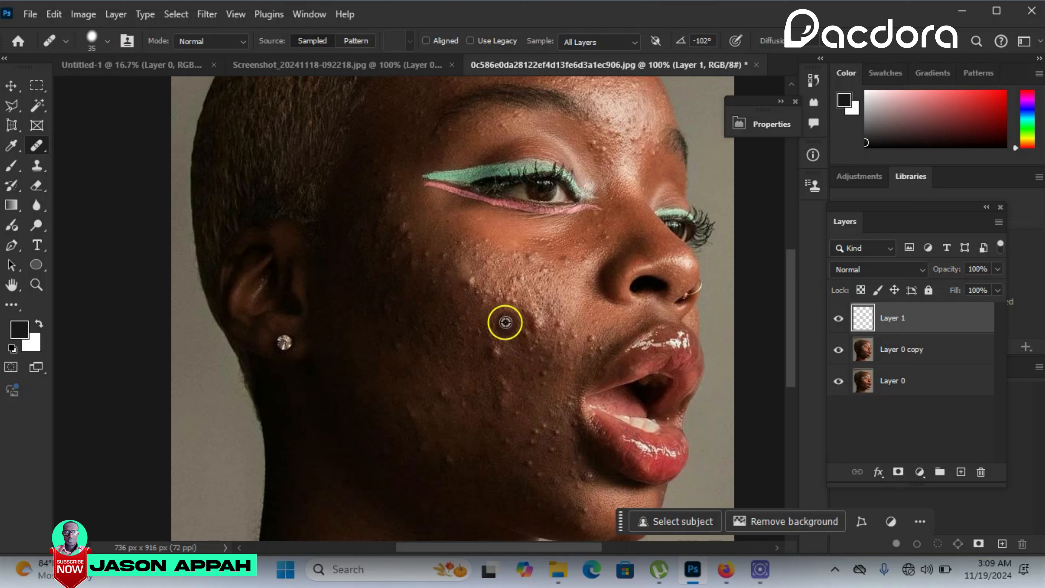
{"action": "key", "text": "alt"}
{"action": "left_click", "coordinate": [490, 306], "text": "alt"}
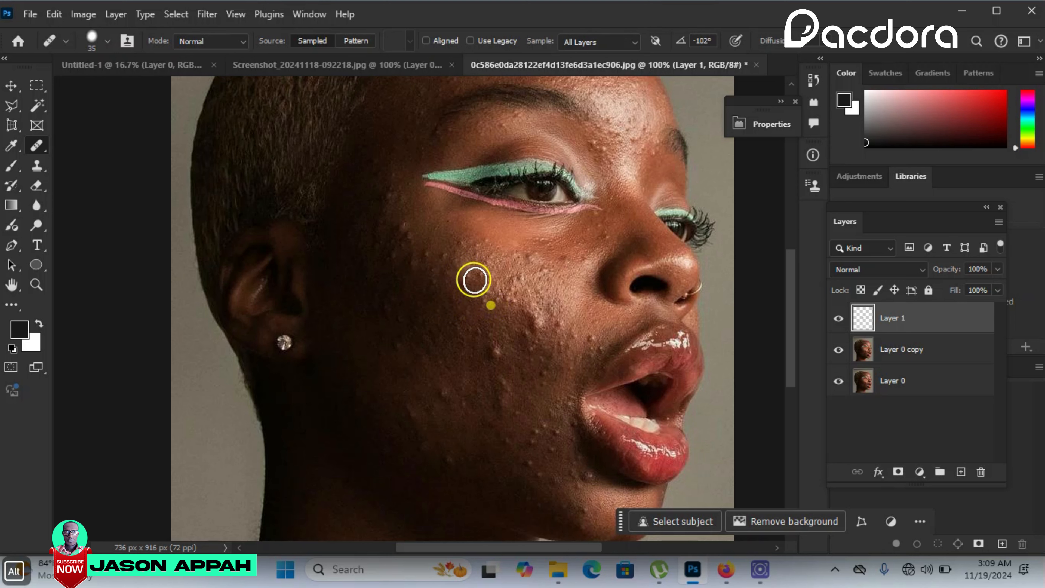
{"action": "left_click", "coordinate": [470, 281]}
- Enlarge the healing brush to 45 px and heal the larger bumps on the middle of the cheek and below the nose side
{"action": "key", "text": "bracketright"}
{"action": "key", "text": "bracketright"}
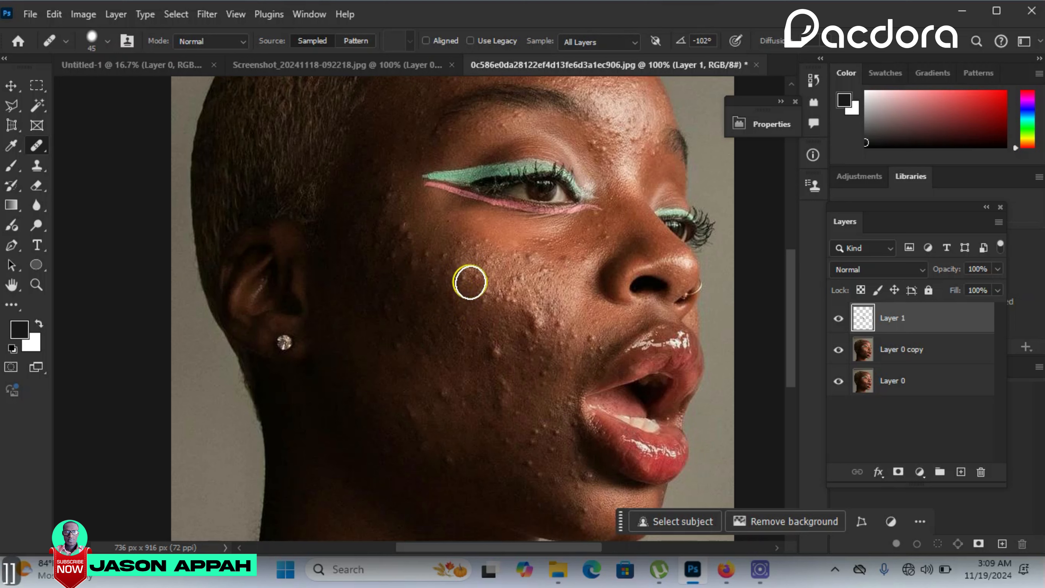
{"action": "left_click", "coordinate": [496, 350]}
{"action": "left_click", "coordinate": [527, 401], "text": "alt"}
{"action": "left_click", "coordinate": [456, 379]}
{"action": "left_click", "coordinate": [565, 296], "text": "alt"}
{"action": "left_click", "coordinate": [536, 322]}
{"action": "left_click", "coordinate": [545, 379]}
{"action": "left_click", "coordinate": [572, 308], "text": "alt"}
{"action": "left_click", "coordinate": [560, 320]}
- Heal the bumps beside the outer eye corner, along the lower cheek and jaw, and on the outer cheek
{"action": "left_click", "coordinate": [406, 213]}
{"action": "left_click", "coordinate": [553, 436], "text": "alt"}
{"action": "left_click", "coordinate": [526, 466]}
{"action": "left_click", "coordinate": [421, 297], "text": "alt"}
{"action": "left_click", "coordinate": [441, 256]}
- Reduce the healing brush to 25 px and heal the bumps on the forehead and between the eyebrows
{"action": "key", "text": "bracketleft"}
{"action": "key", "text": "bracketleft"}
{"action": "key", "text": "bracketleft"}
{"action": "key", "text": "bracketleft"}
{"action": "left_click", "coordinate": [622, 179], "text": "alt"}
{"action": "left_click", "coordinate": [615, 150]}
{"action": "left_click", "coordinate": [617, 107], "text": "alt"}
{"action": "left_click", "coordinate": [635, 124]}
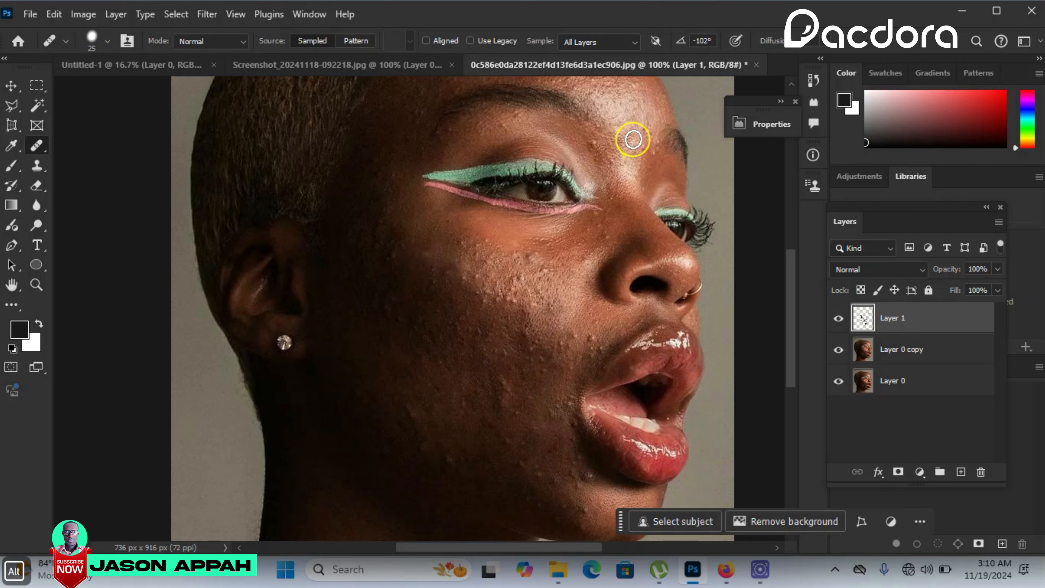
{"action": "left_click", "coordinate": [591, 145]}
- Heal the scattered small bumps on the cheek, near the mouth and chin, and beside the nose bridge
{"action": "left_click", "coordinate": [521, 287], "text": "alt"}
{"action": "left_click", "coordinate": [598, 325]}
{"action": "left_click", "coordinate": [564, 460], "text": "alt"}
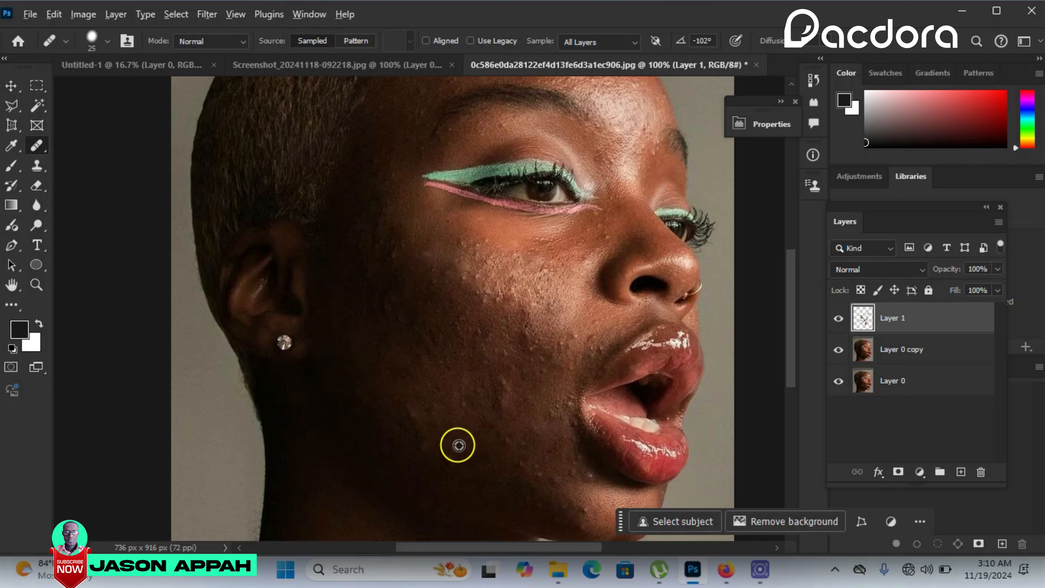
{"action": "left_click", "coordinate": [419, 252]}
{"action": "left_click", "coordinate": [601, 231]}
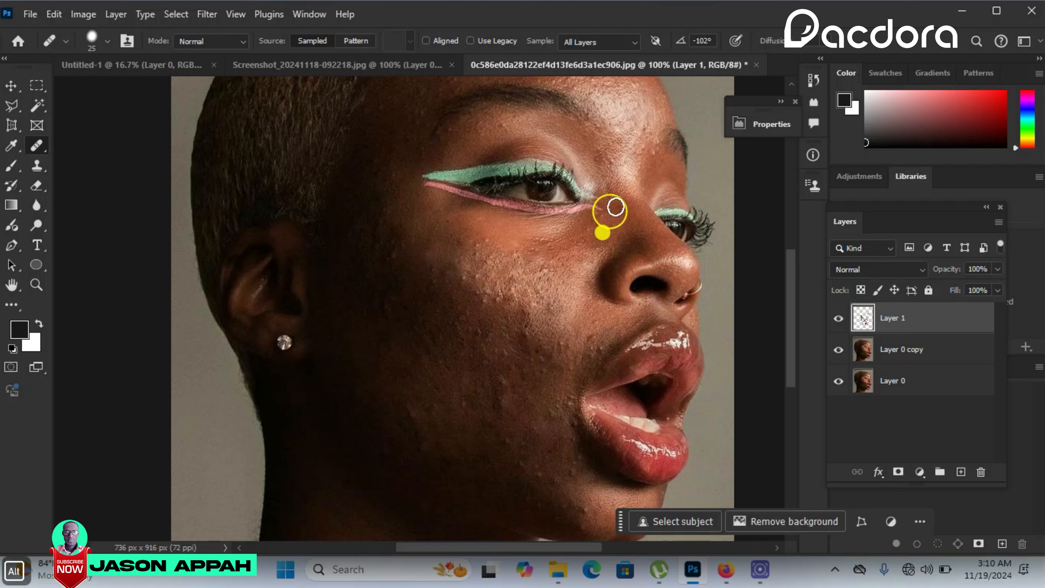
{"action": "left_click", "coordinate": [577, 488], "text": "alt"}
{"action": "left_click", "coordinate": [557, 345]}
- Enlarge the healing brush to 30 px and heal the remaining fine bumps on the cheek highlight and lower cheek
{"action": "key", "text": "bracketright"}
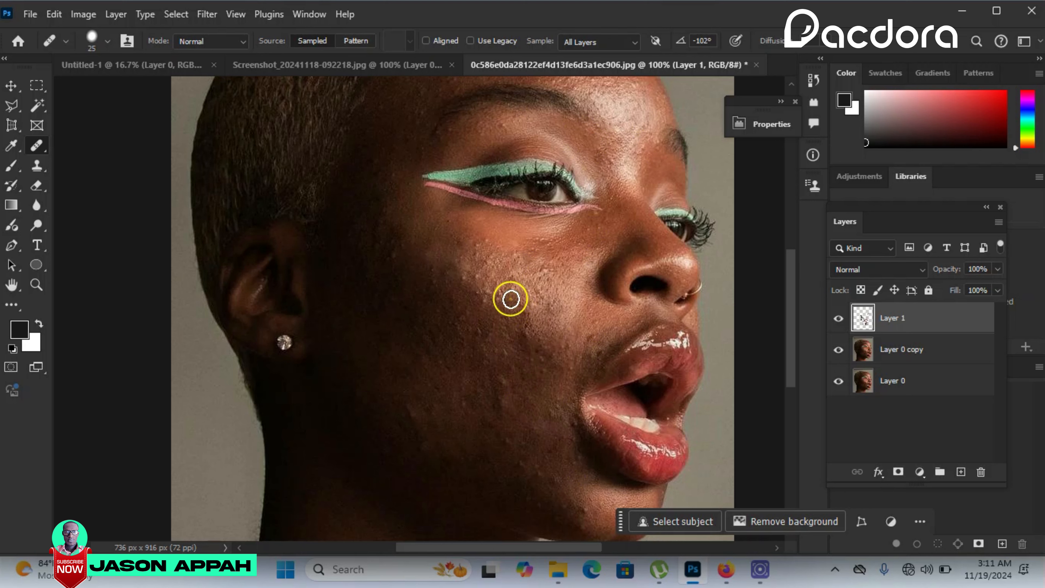
{"action": "left_click", "coordinate": [544, 460], "text": "alt"}
{"action": "left_click", "coordinate": [516, 344], "text": "alt"}
{"action": "left_click", "coordinate": [504, 311], "text": "alt"}
{"action": "left_click", "coordinate": [480, 294]}
{"action": "left_click", "coordinate": [490, 264]}
{"action": "left_click", "coordinate": [574, 307], "text": "alt"}
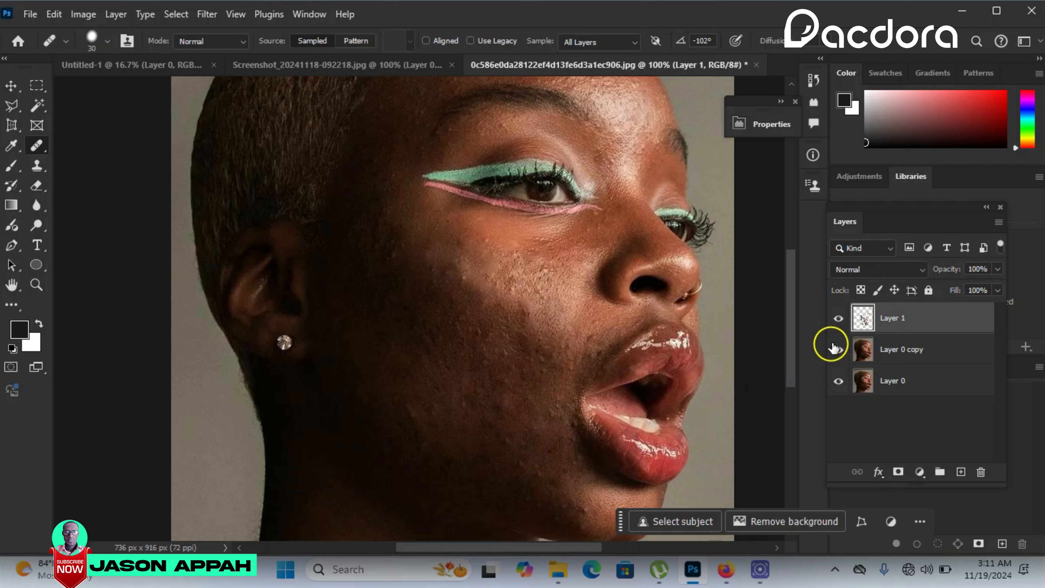
- Toggle the visibility of Layer 1 repeatedly to compare the healed face with the original, leaving the layer shown
{"action": "left_click", "coordinate": [838, 321]}
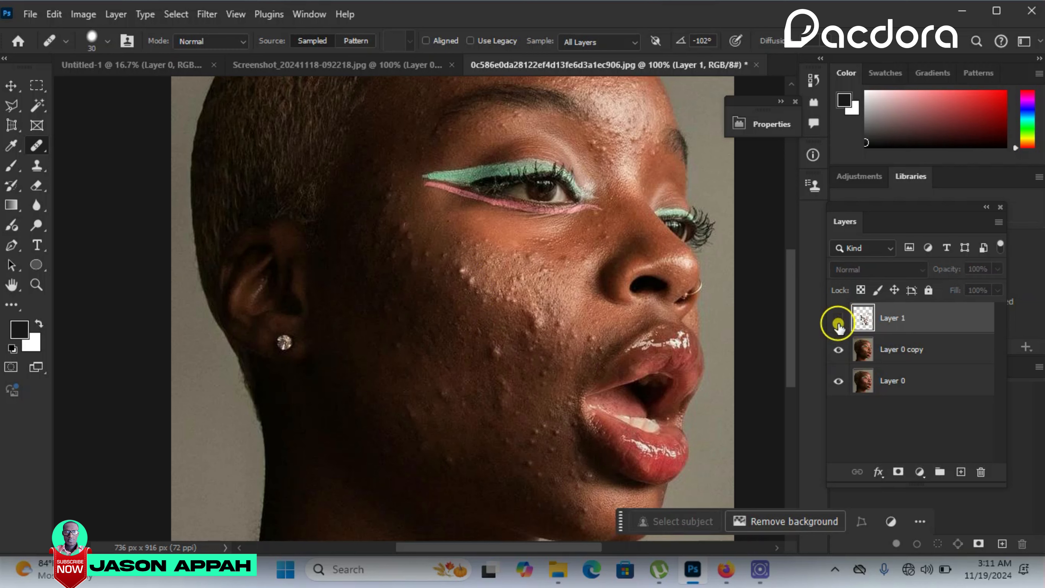
{"action": "left_click", "coordinate": [837, 324]}
{"action": "left_click", "coordinate": [838, 324]}
{"action": "left_click", "coordinate": [838, 323]}
{"action": "left_click", "coordinate": [838, 319]}
{"action": "left_click", "coordinate": [838, 319]}
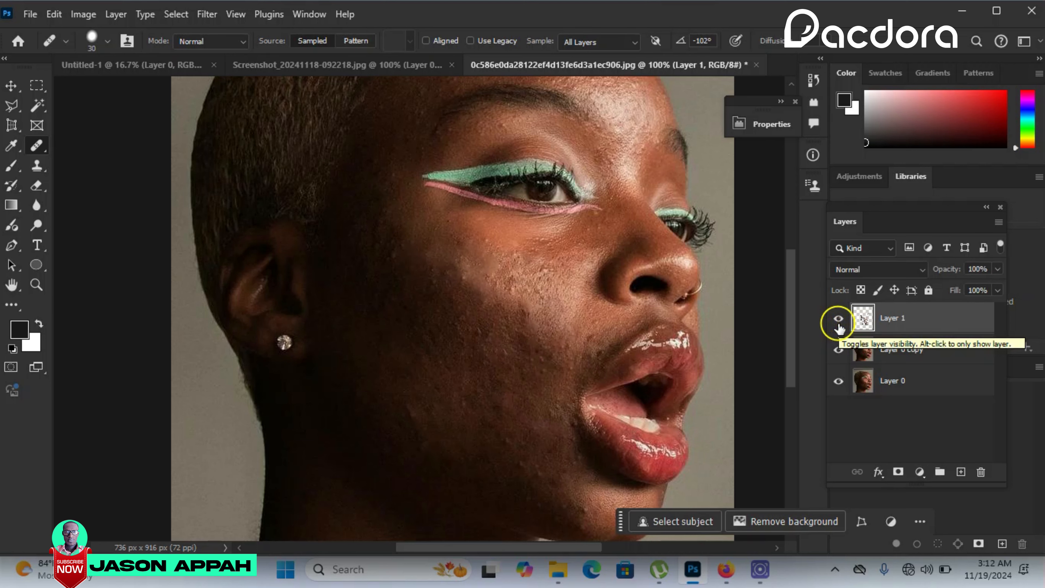